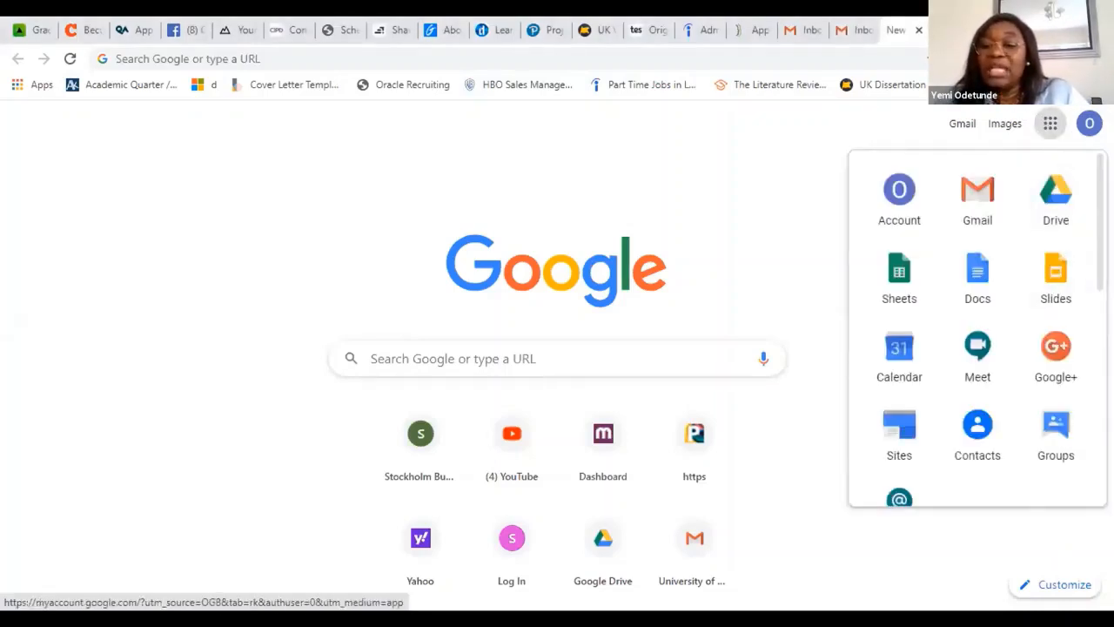
# Step: Open Google Classroom from the Google apps, continue with the current account and choose the teacher role
pyautogui.scroll(-2, 977, 331)
pyautogui.scroll(-6, 1087, 274)
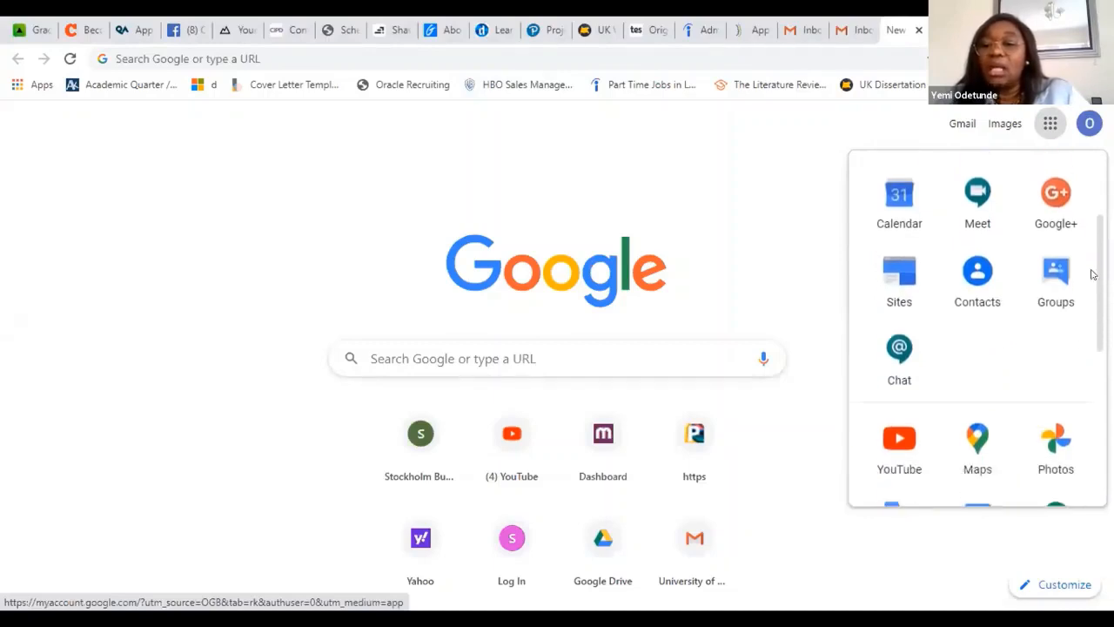
pyautogui.scroll(-1, 978, 326)
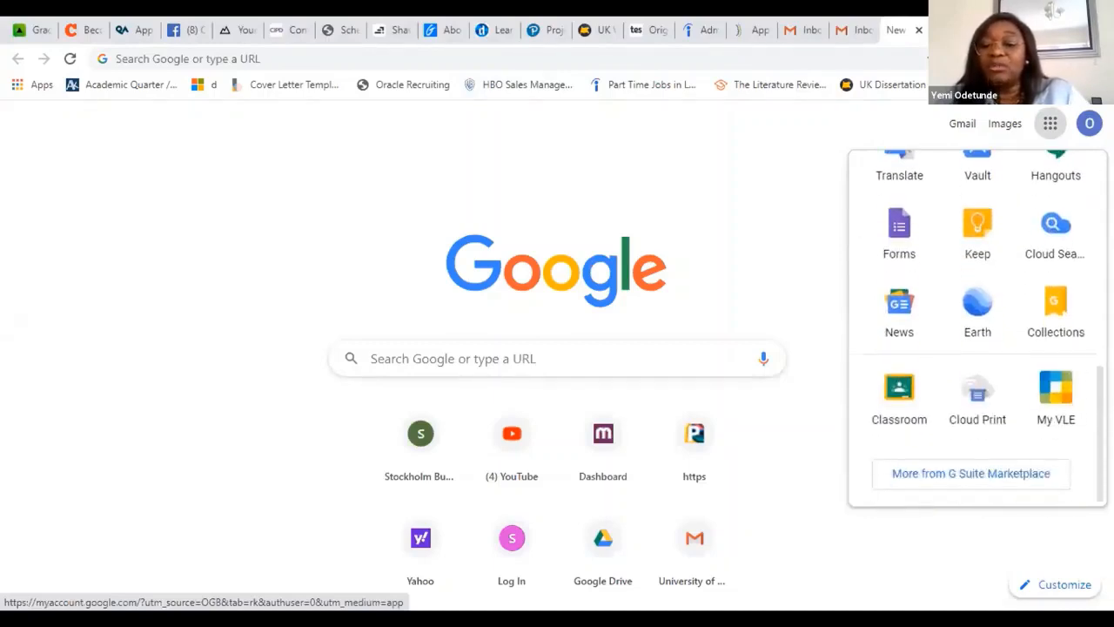
pyautogui.click(891, 393)
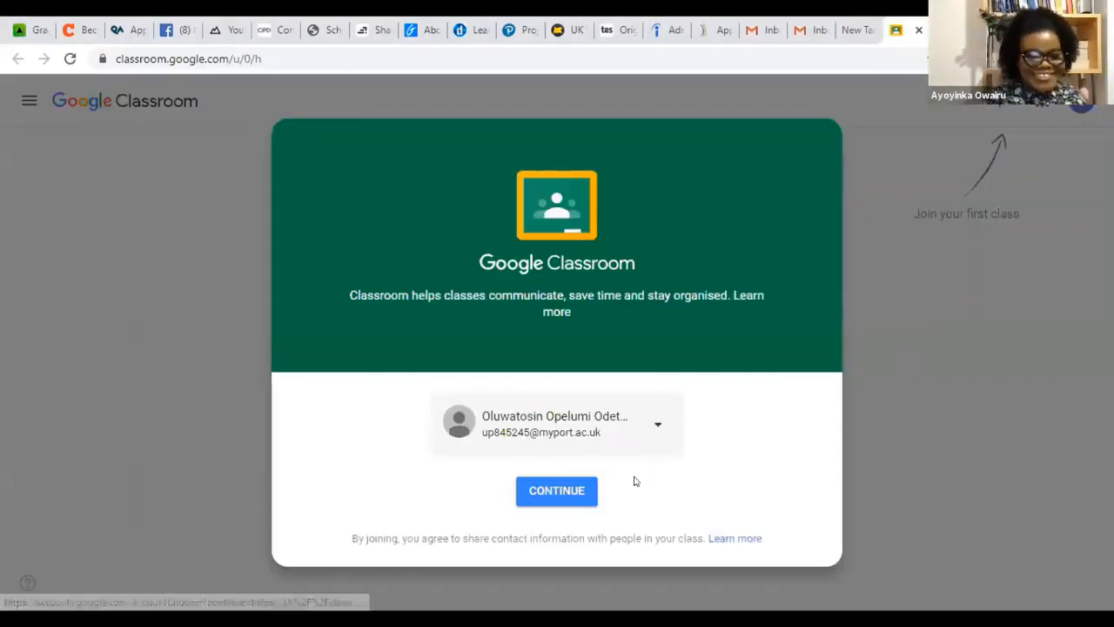
pyautogui.click(543, 493)
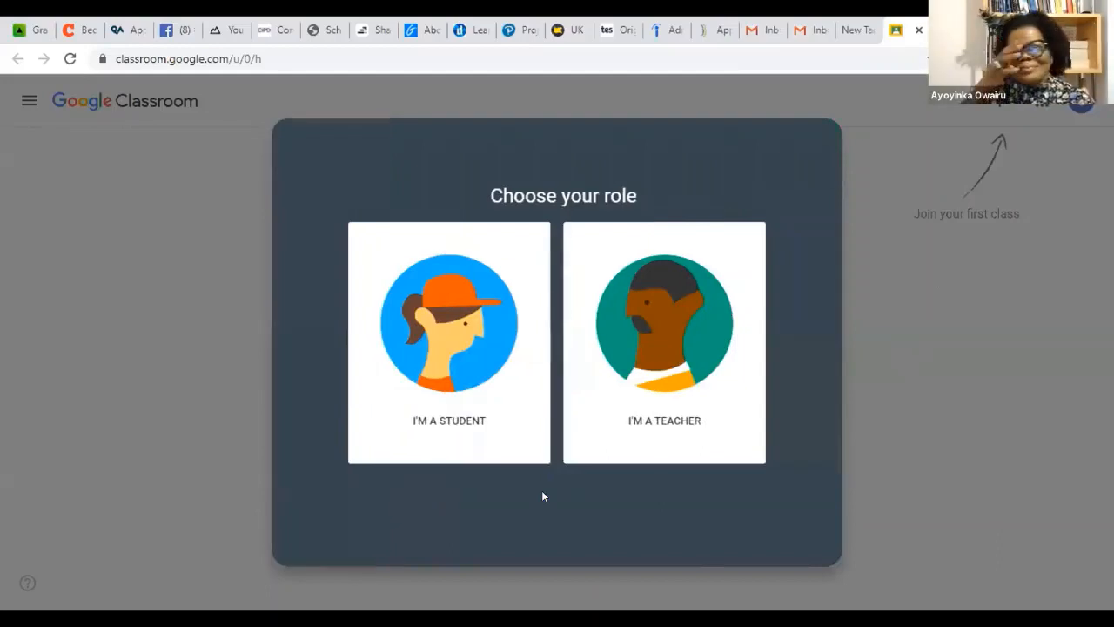
pyautogui.click(683, 322)
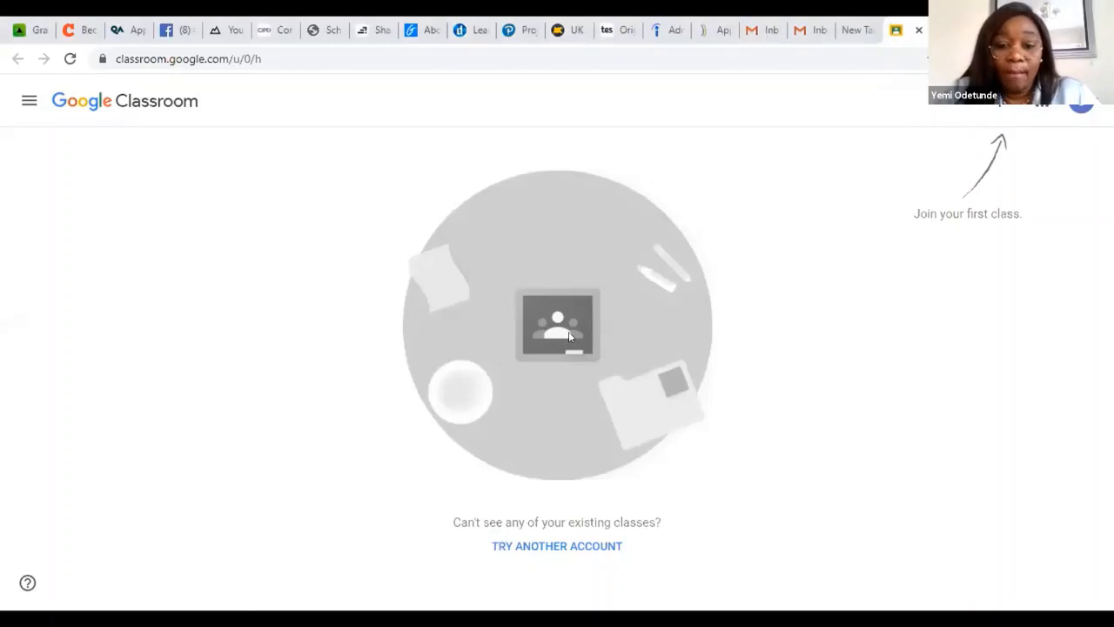
# Step: Switch to the Gmail inbox of the other signed-in account and open Google Classroom from there
pyautogui.click(582, 547)
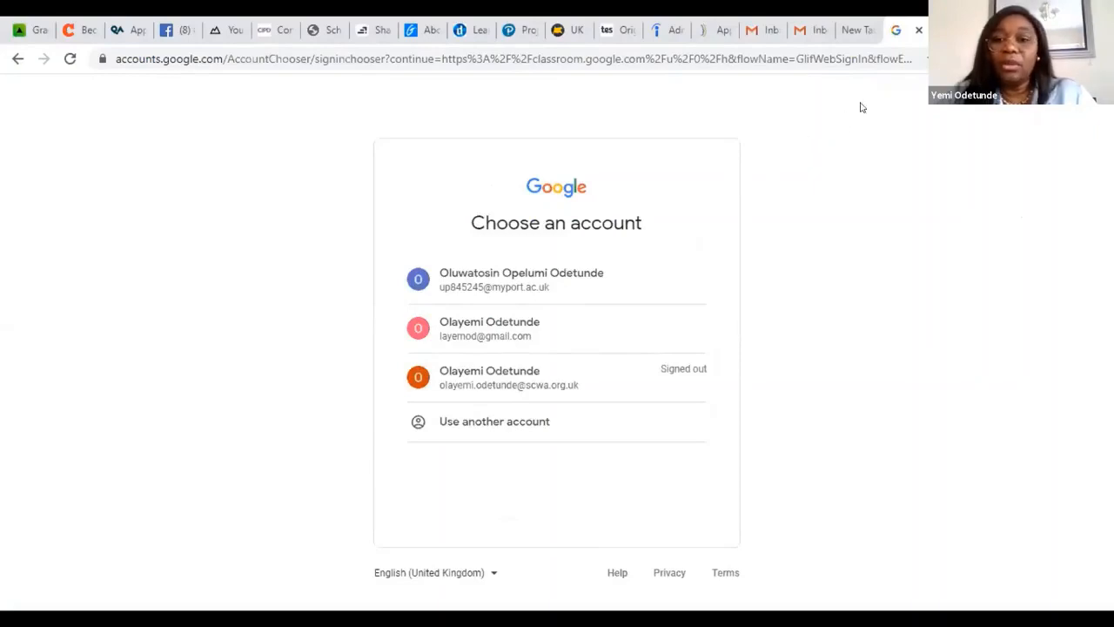
pyautogui.click(798, 33)
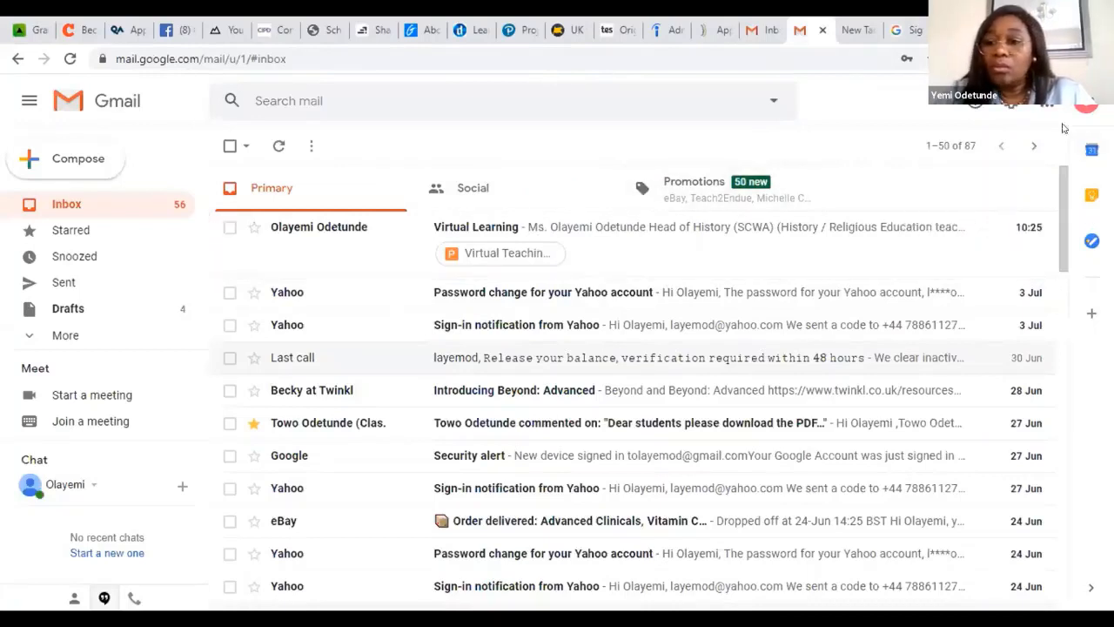
pyautogui.click(1042, 103)
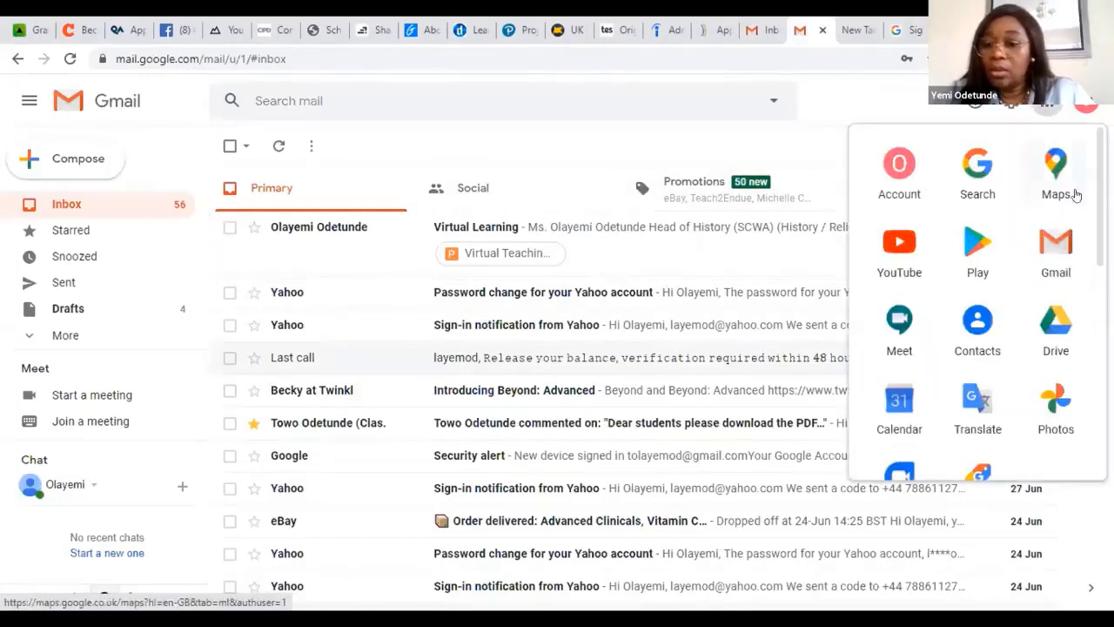
pyautogui.scroll(-4, 977, 305)
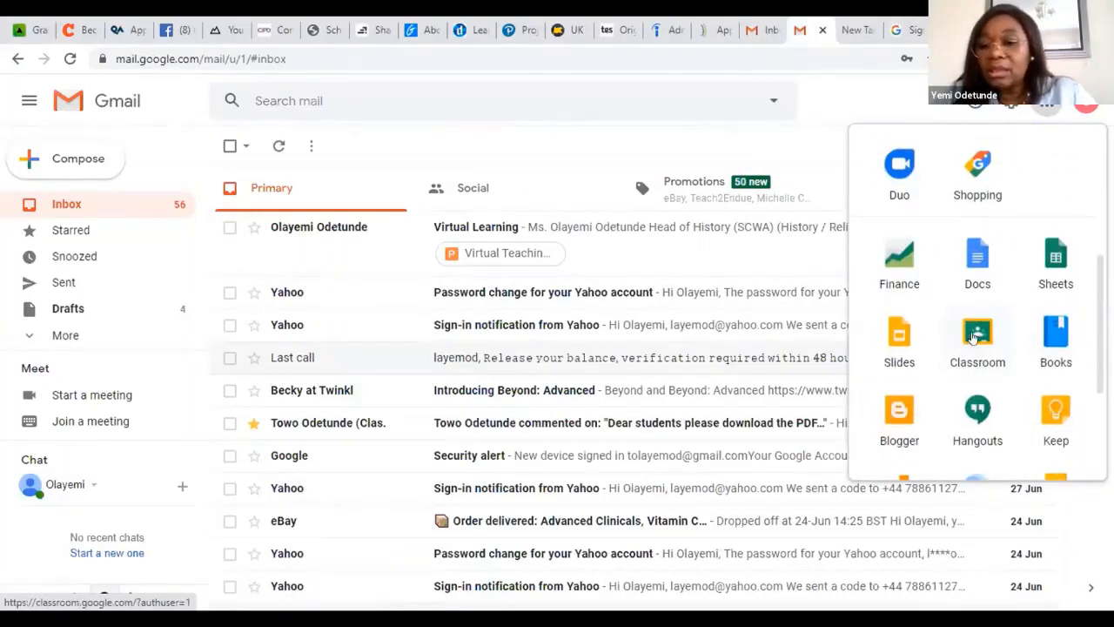
pyautogui.click(968, 339)
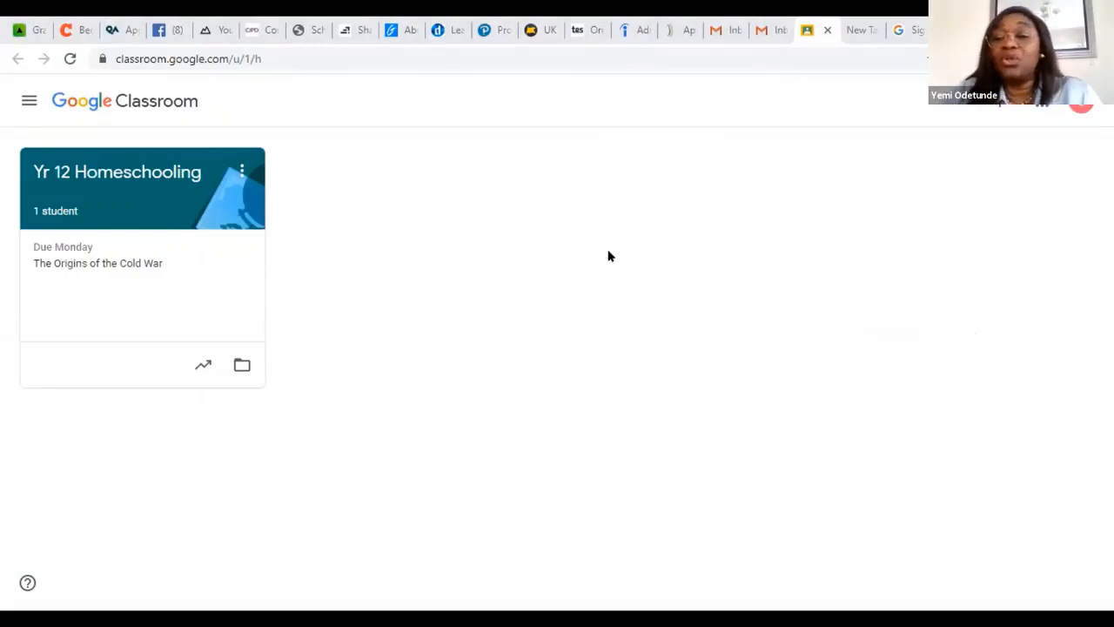
# Step: Start creating a new class and accept the notice about not using Classroom at a school with students
pyautogui.click(999, 104)
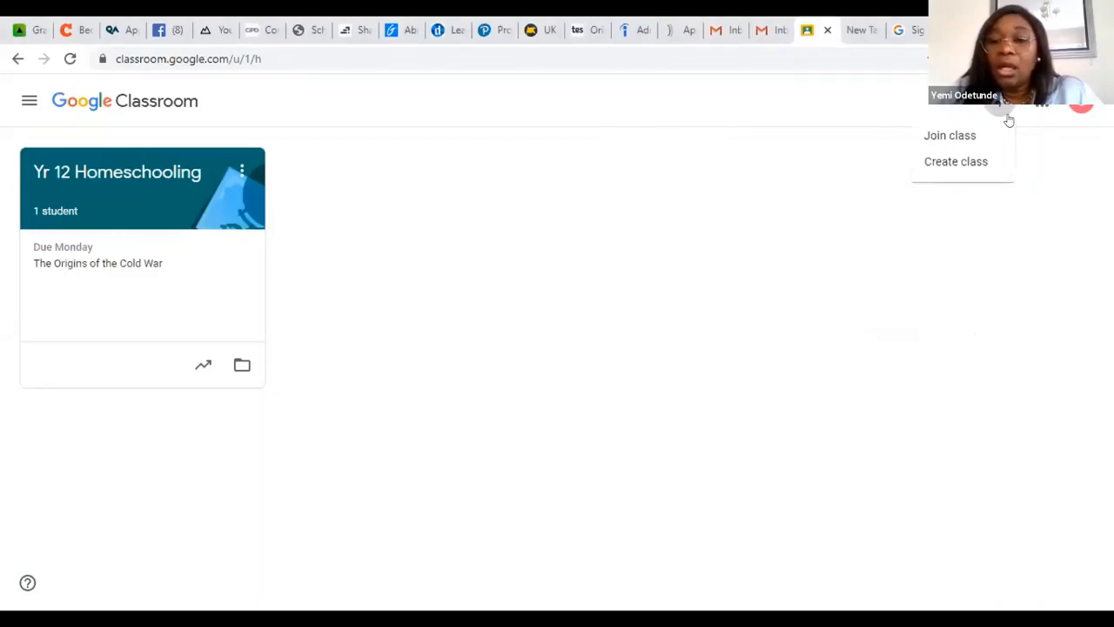
pyautogui.click(957, 171)
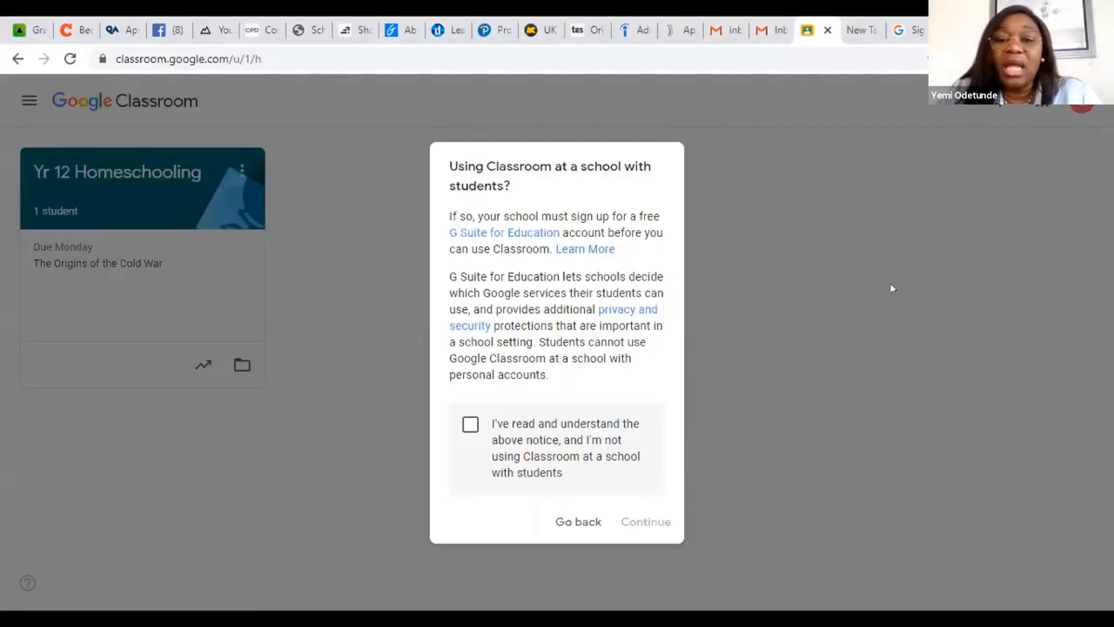
pyautogui.click(469, 426)
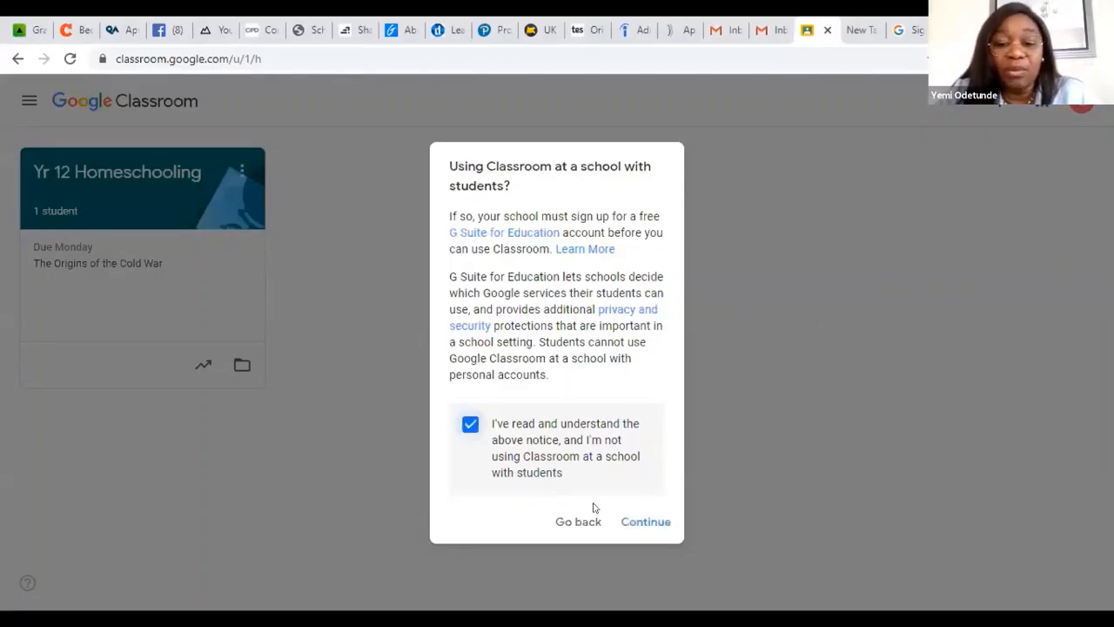
pyautogui.click(628, 522)
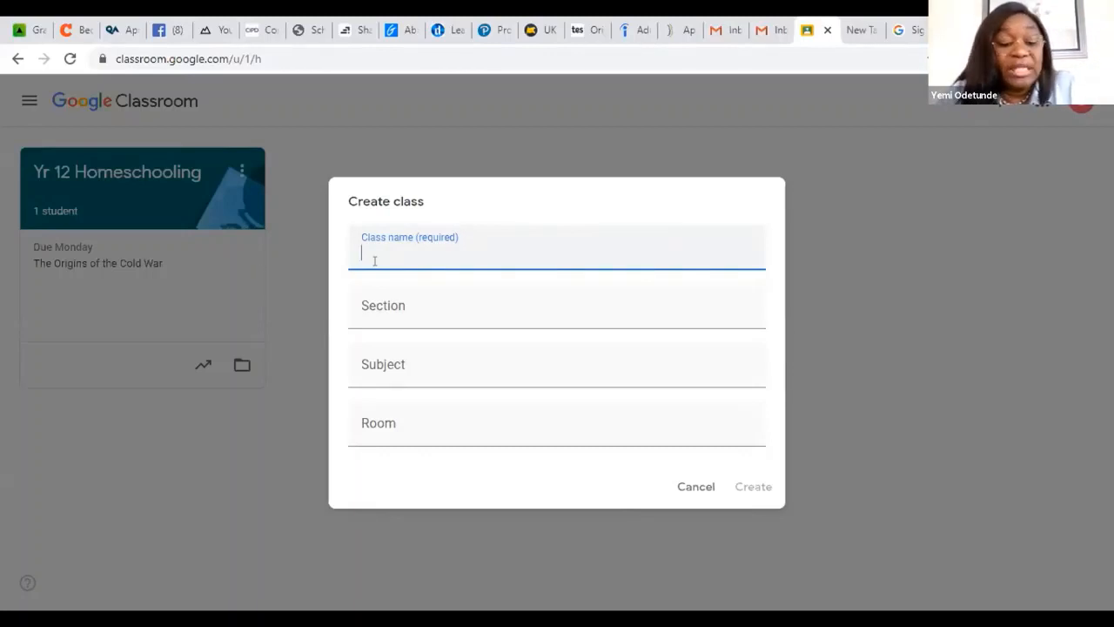
# Step: Name the new class "Yr 10 G" and enter "Humanties" as its section
pyautogui.write('Y')
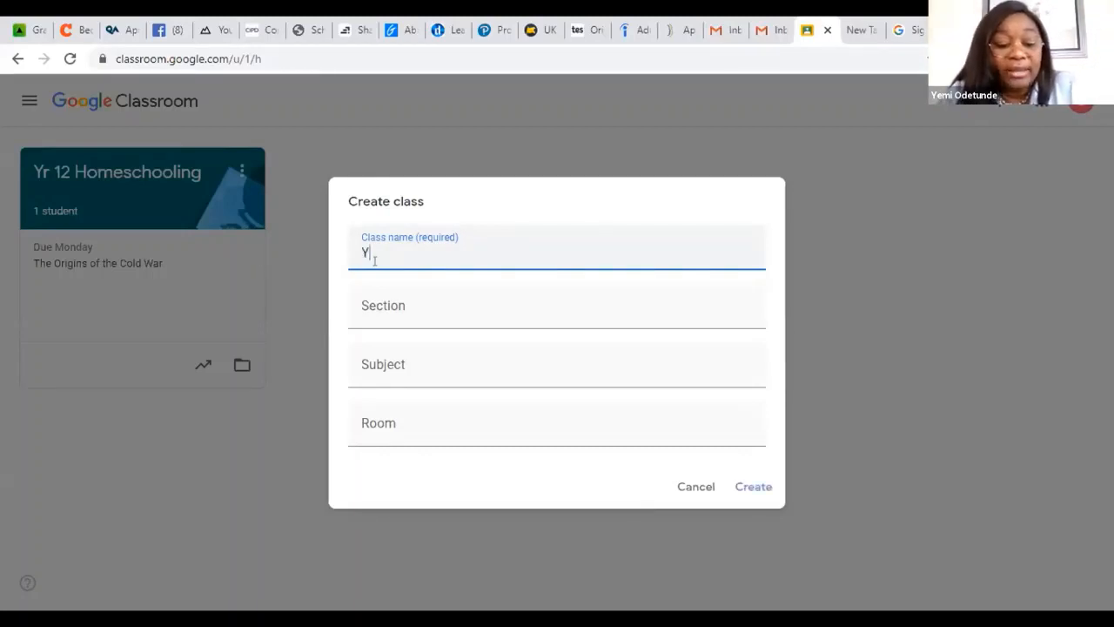
pyautogui.write('r 10 ')
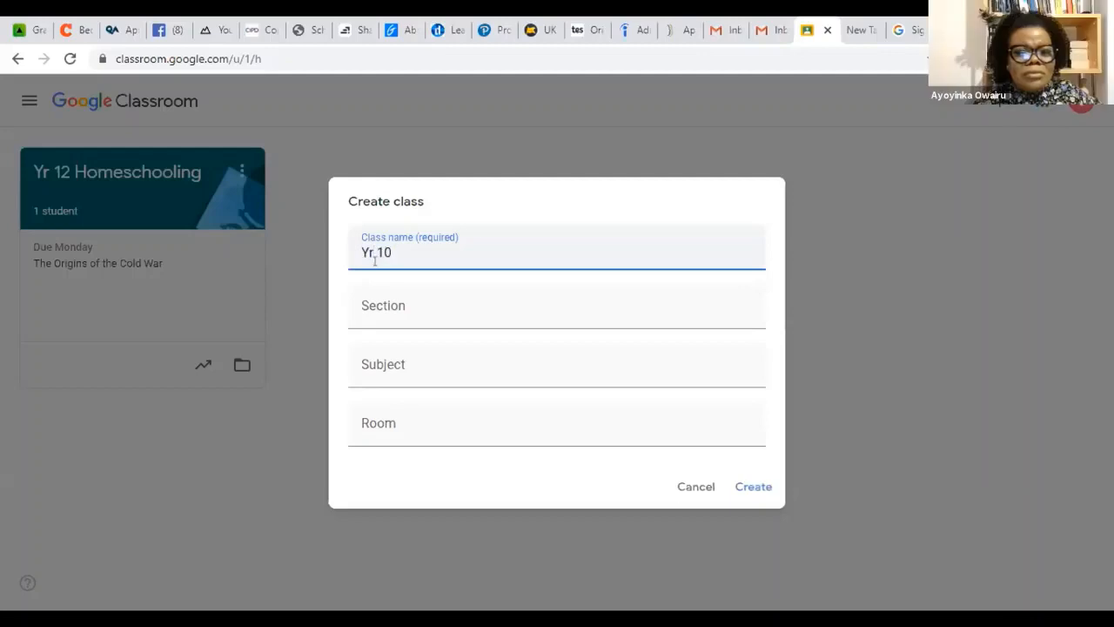
pyautogui.write('G')
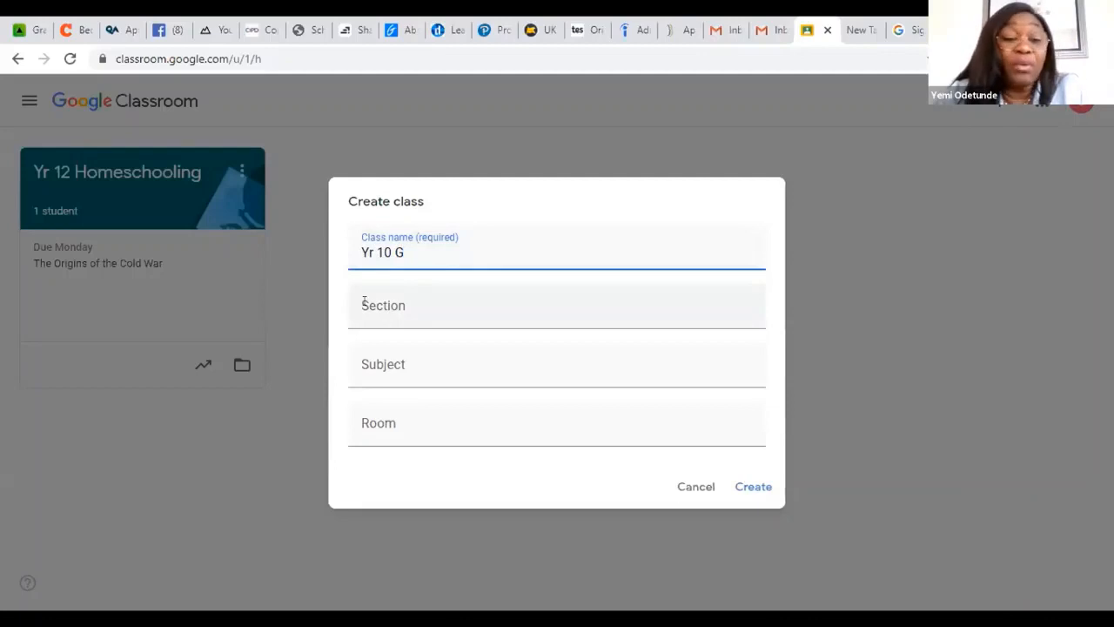
pyautogui.click(364, 300)
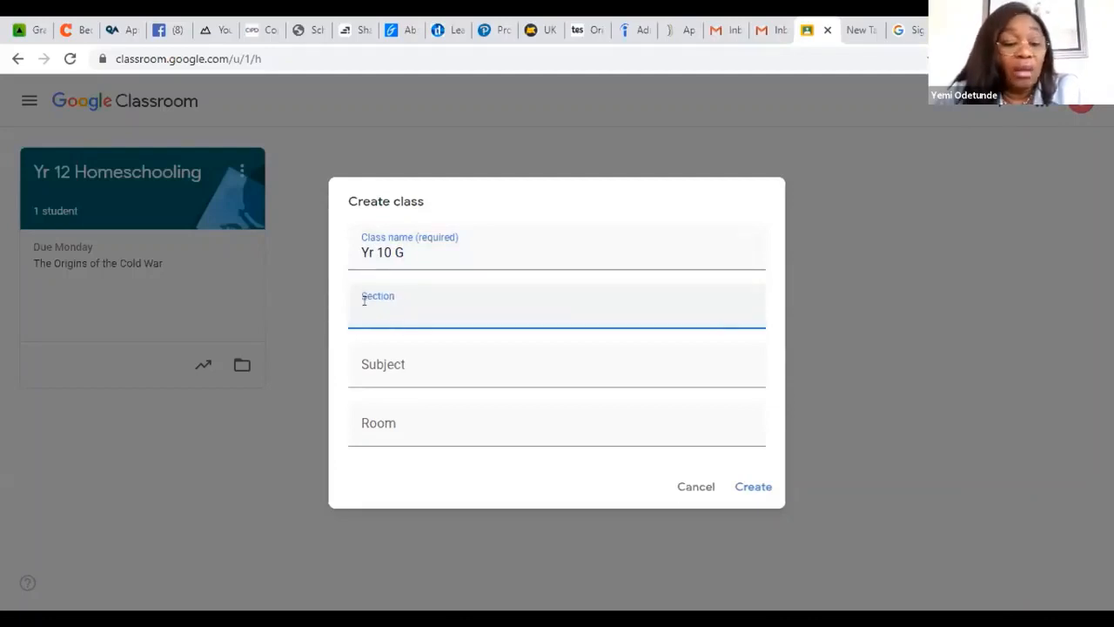
pyautogui.write('Huma')
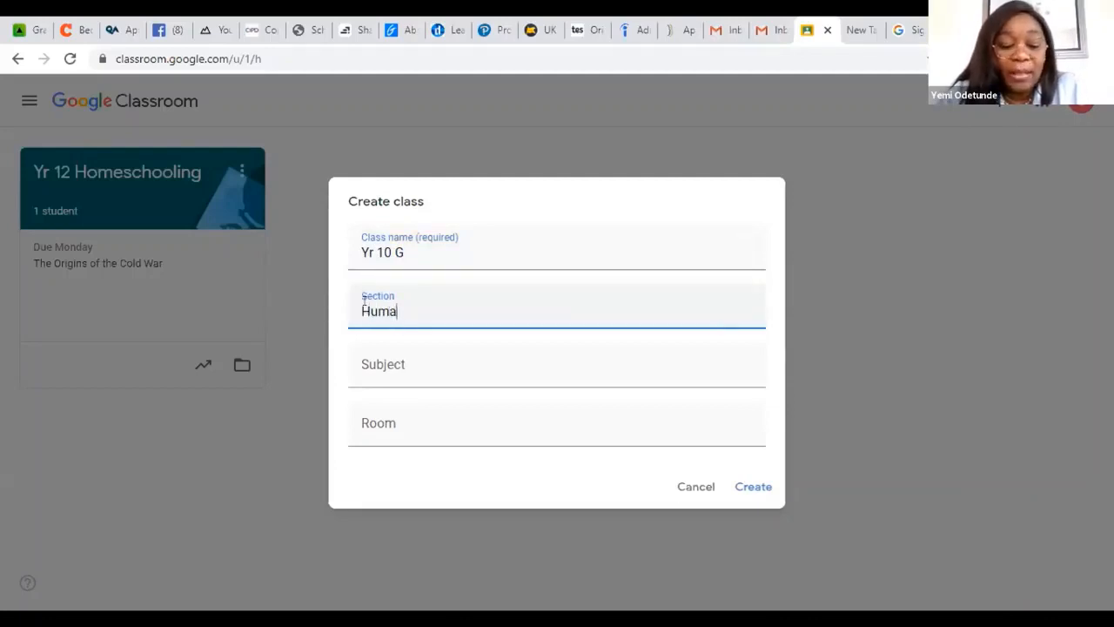
pyautogui.write('nties')
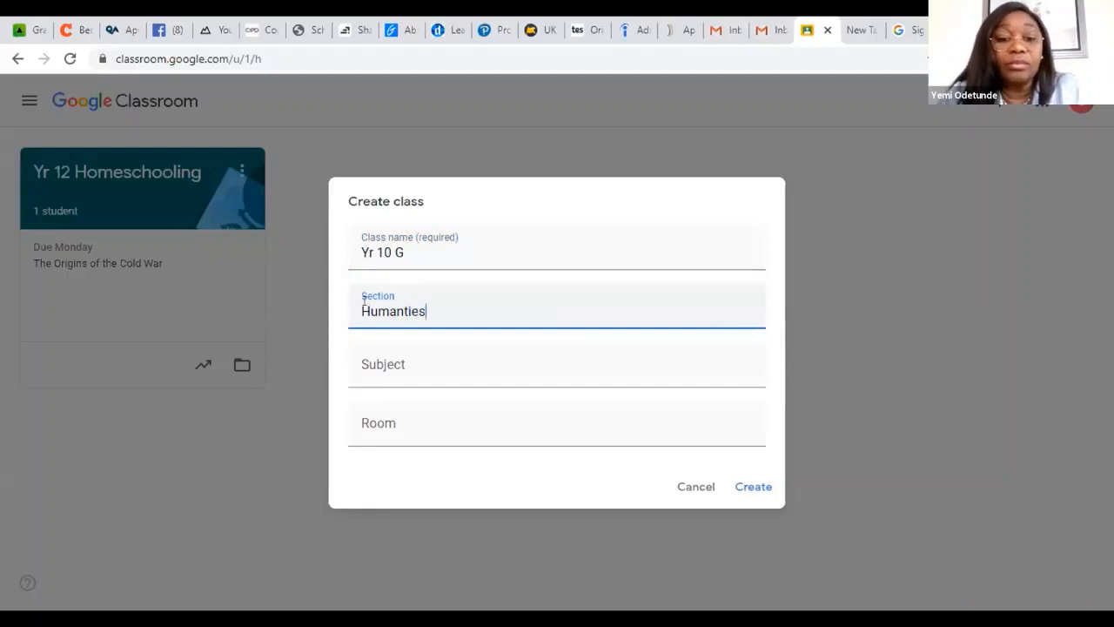
# Step: Set the new class's subject to the suggested History
pyautogui.click(388, 365)
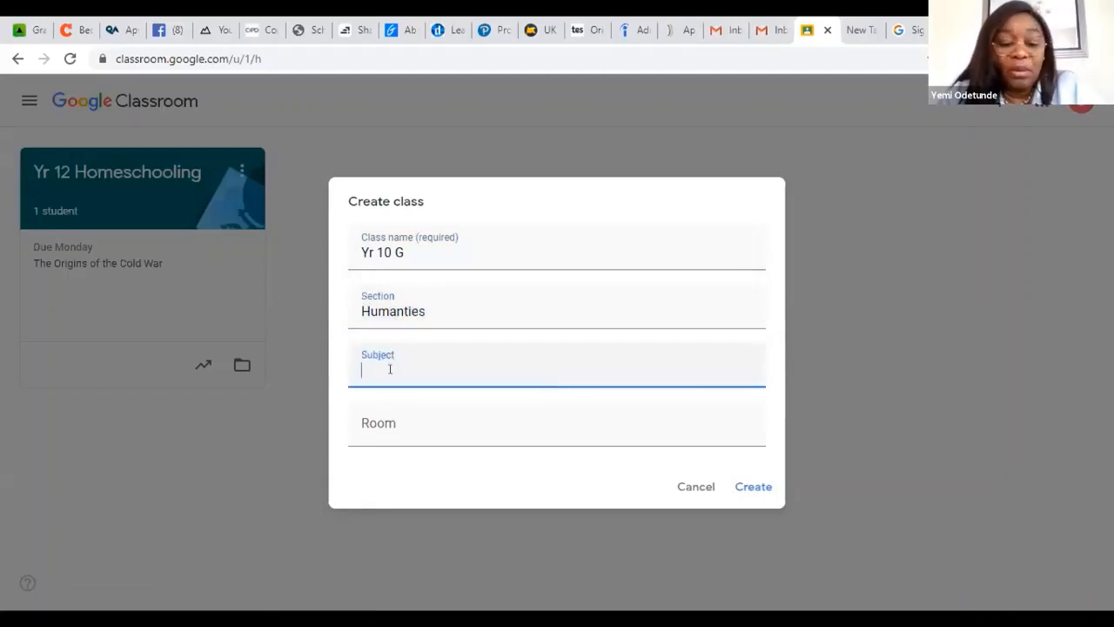
pyautogui.write('Histo')
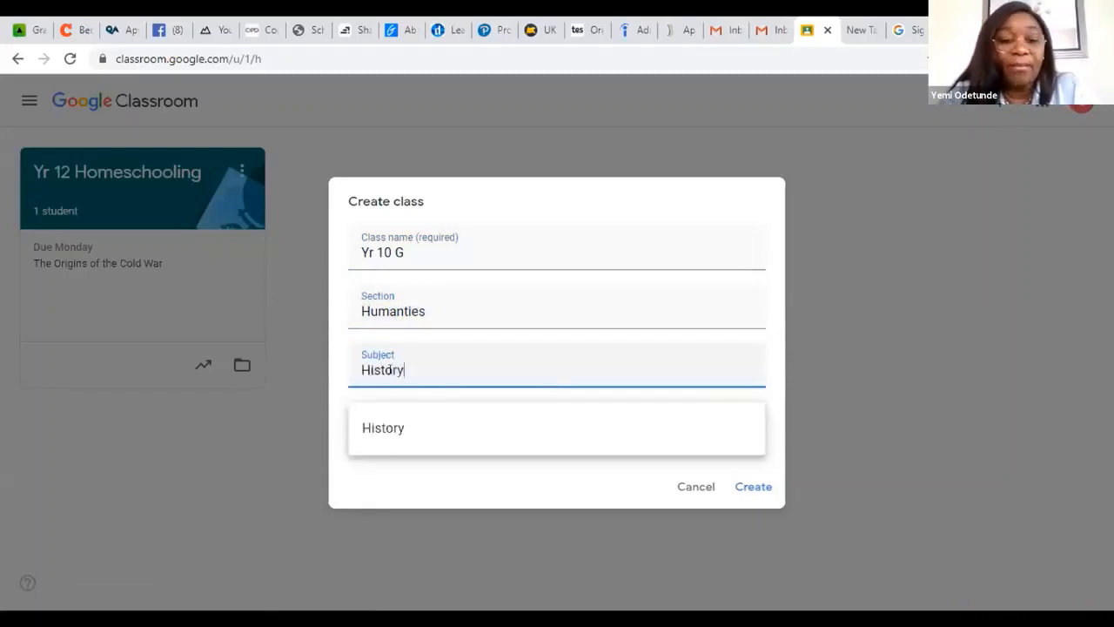
pyautogui.write('ry')
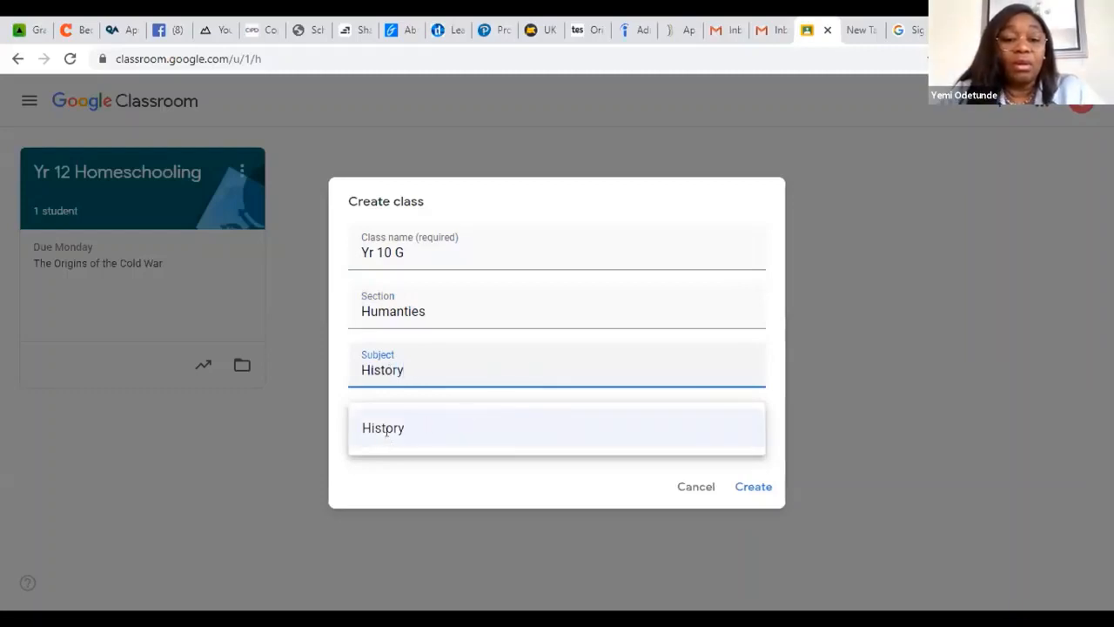
pyautogui.click(387, 433)
# Step: Set the room to A101, create the class and dismiss the tip about inviting students
pyautogui.click(369, 426)
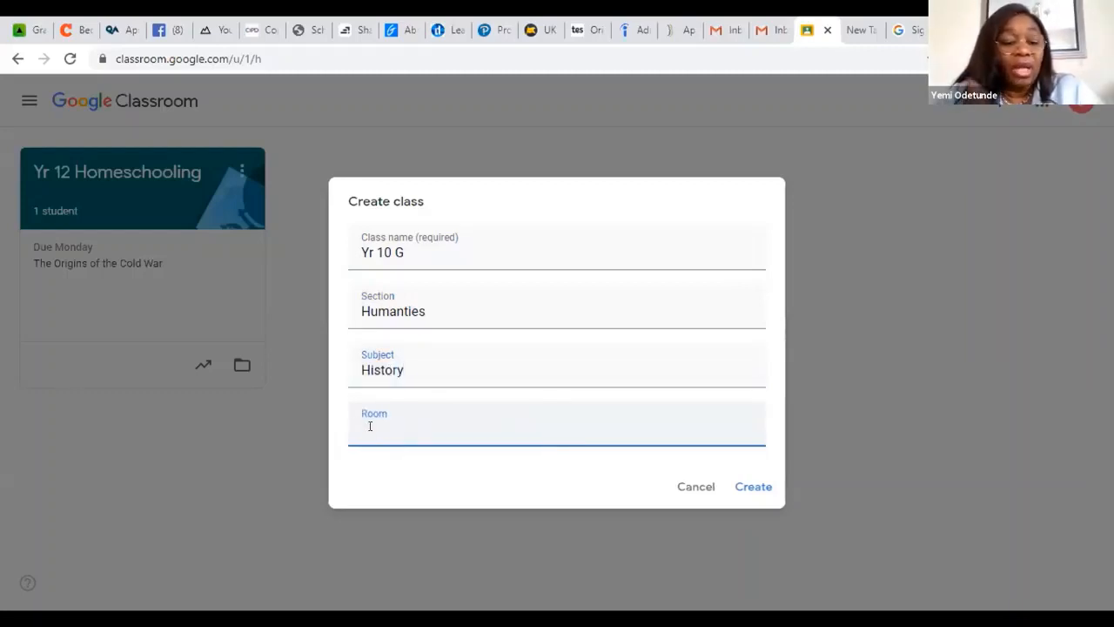
pyautogui.write('A11')
pyautogui.press('BackSpace')
pyautogui.press('BackSpace')
pyautogui.write('101')
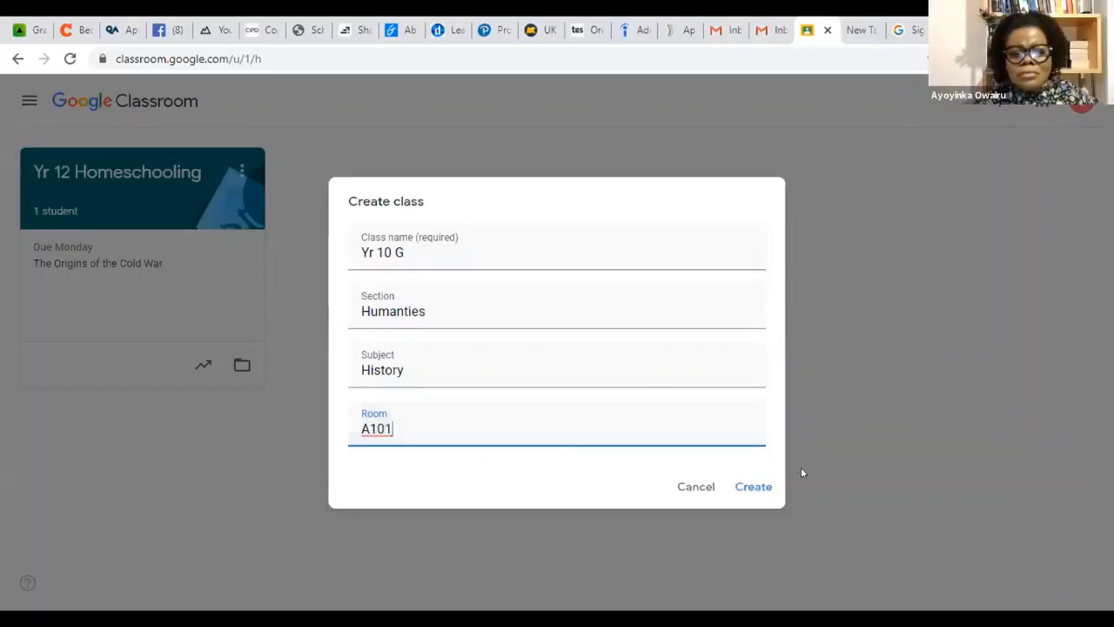
pyautogui.click(755, 489)
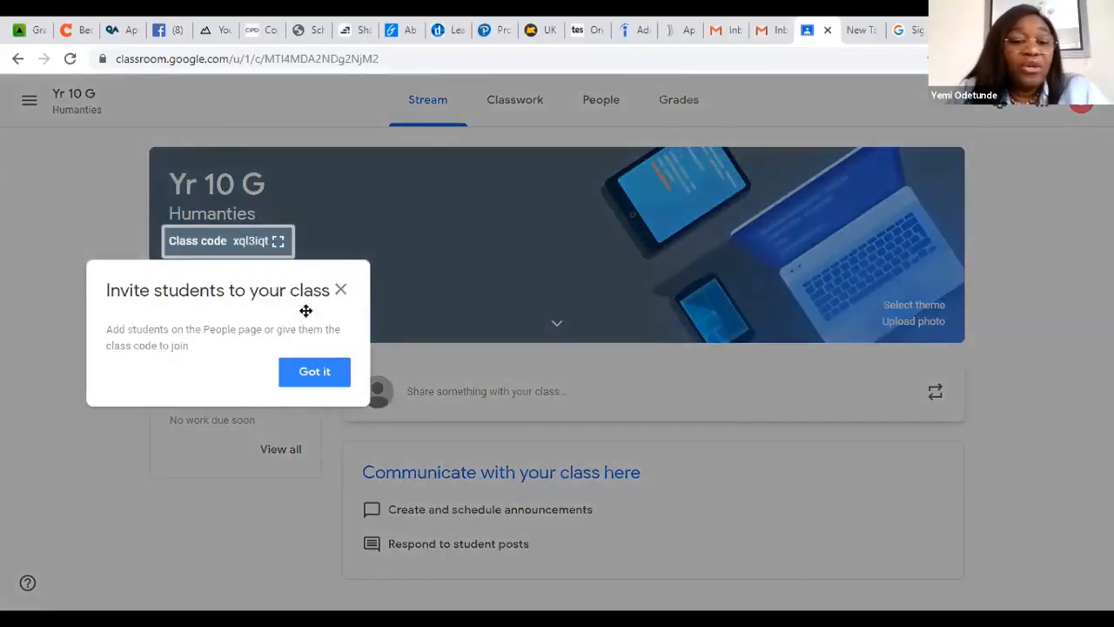
pyautogui.click(339, 292)
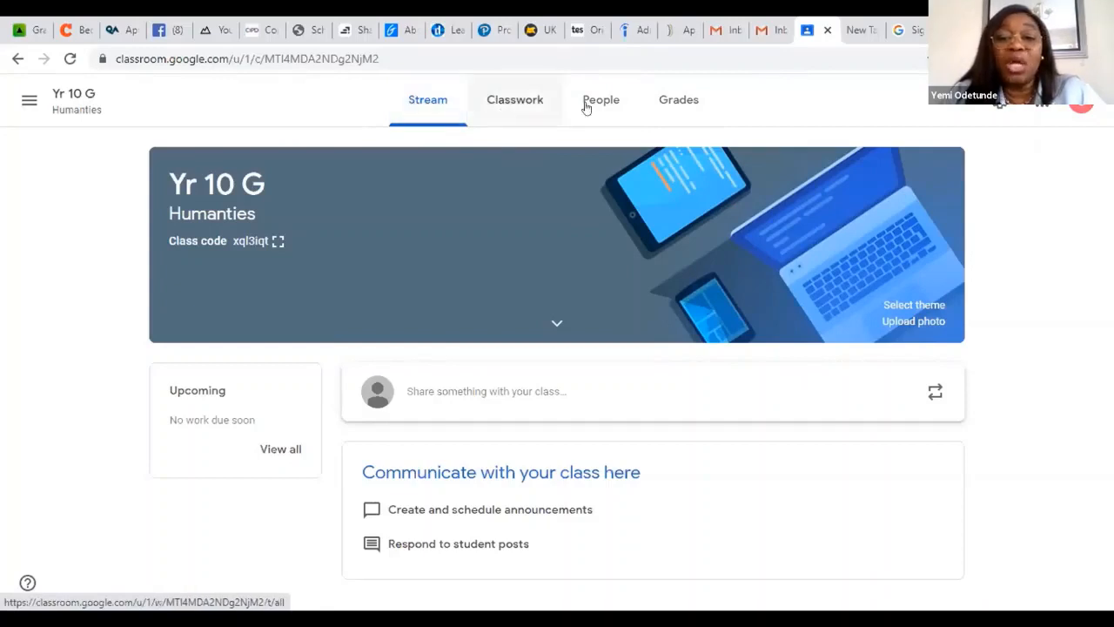
# Step: Write a Stream announcement for all Yr 10 G students reading "Hello Students Please submit all homework since last week."
pyautogui.click(426, 105)
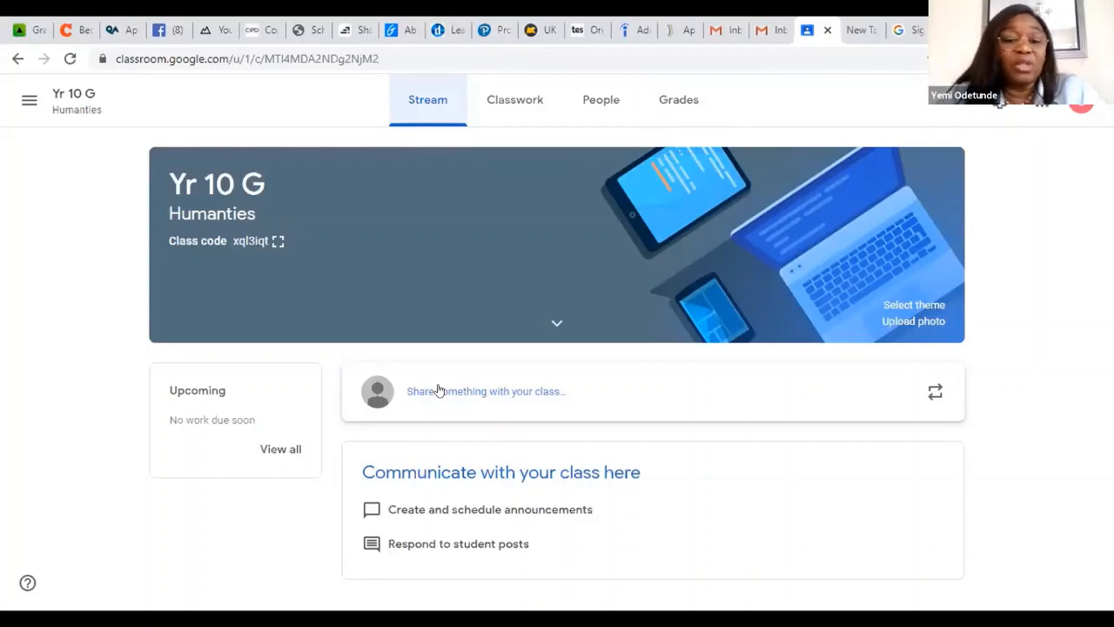
pyautogui.click(406, 390)
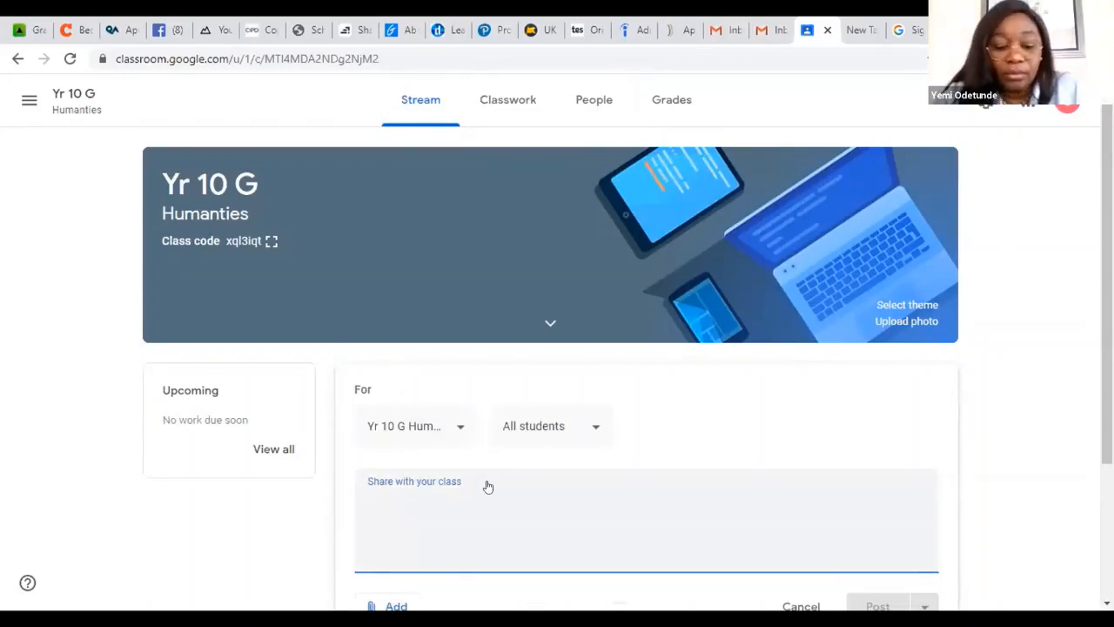
pyautogui.write('H')
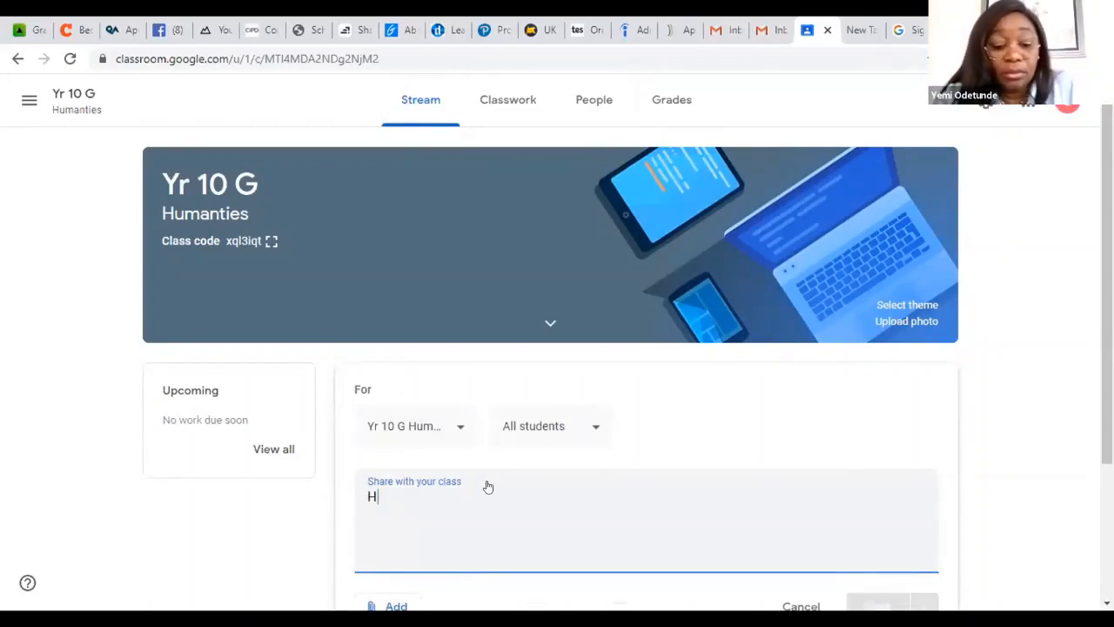
pyautogui.write('ello Students')
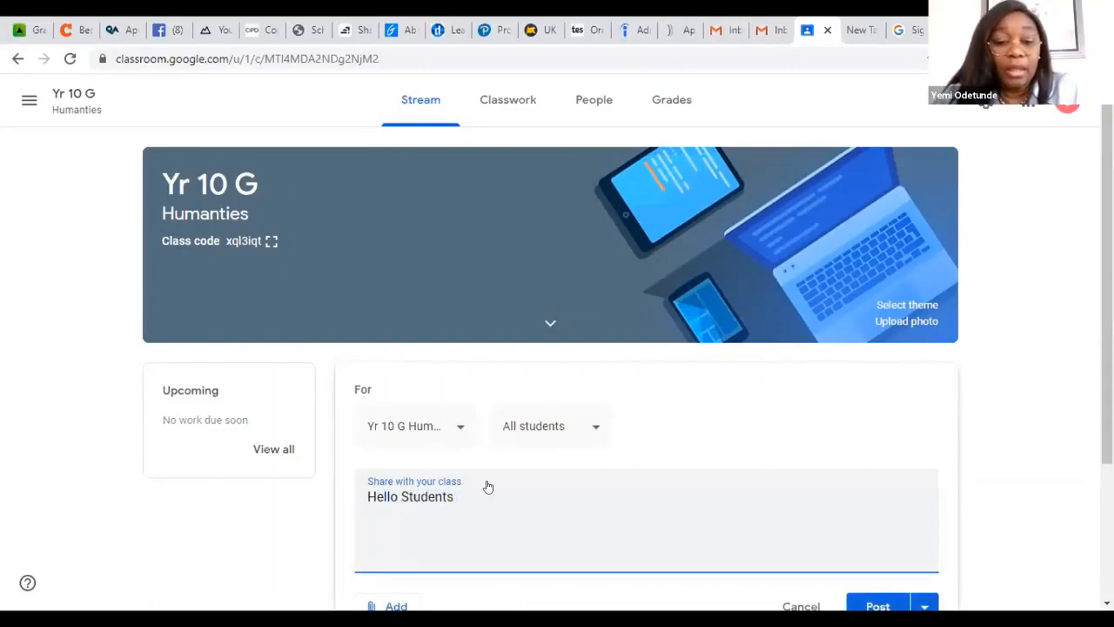
pyautogui.write(' Pl')
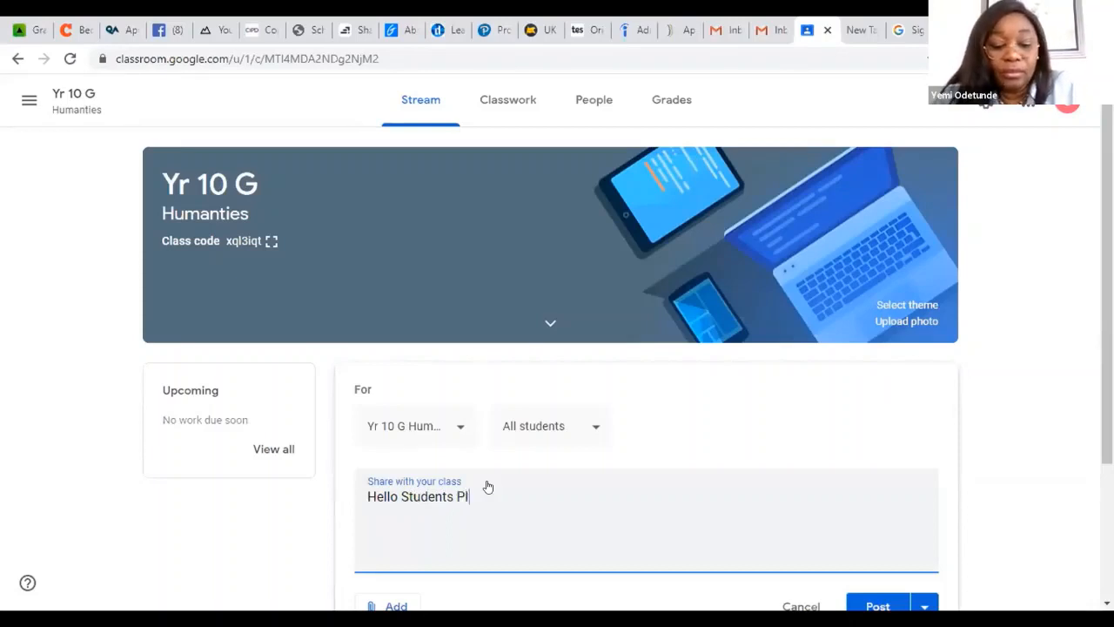
pyautogui.write('ease su')
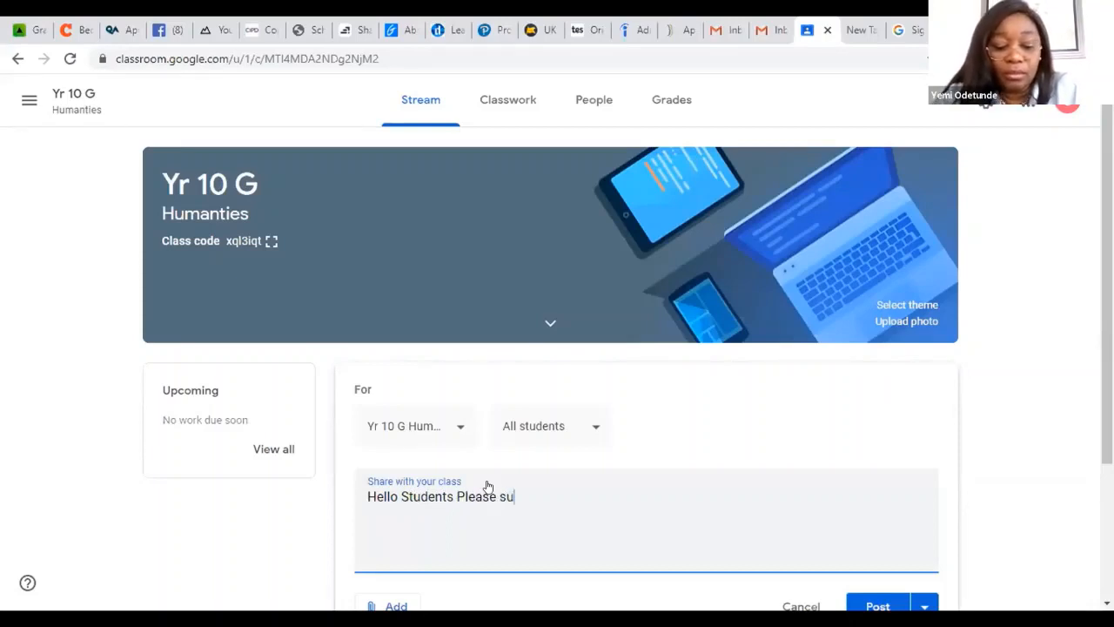
pyautogui.write('bmit all ')
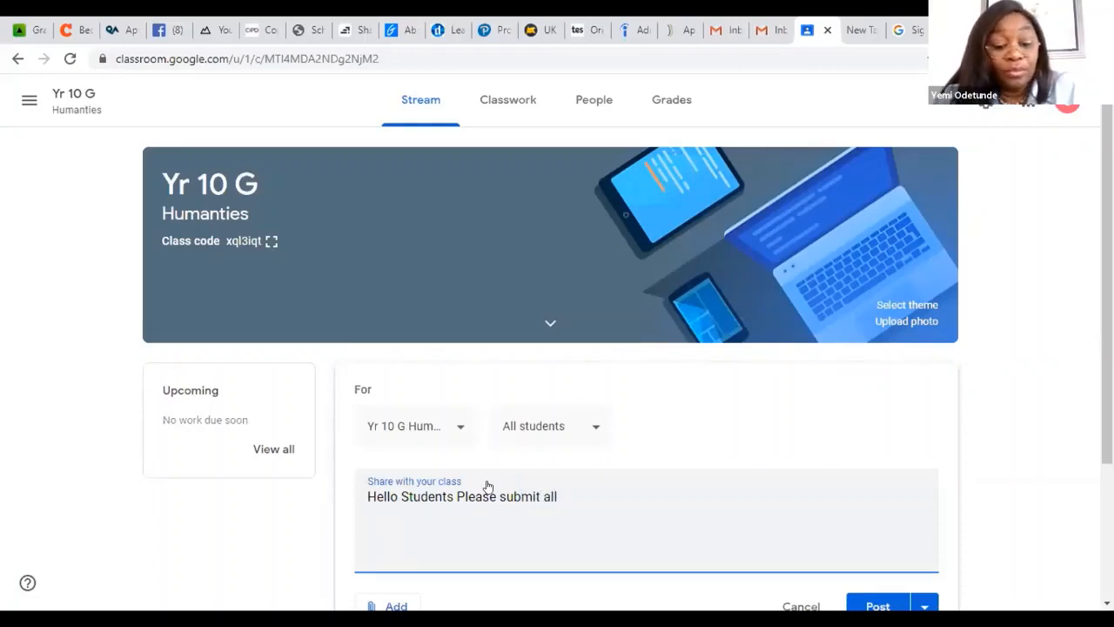
pyautogui.write('home')
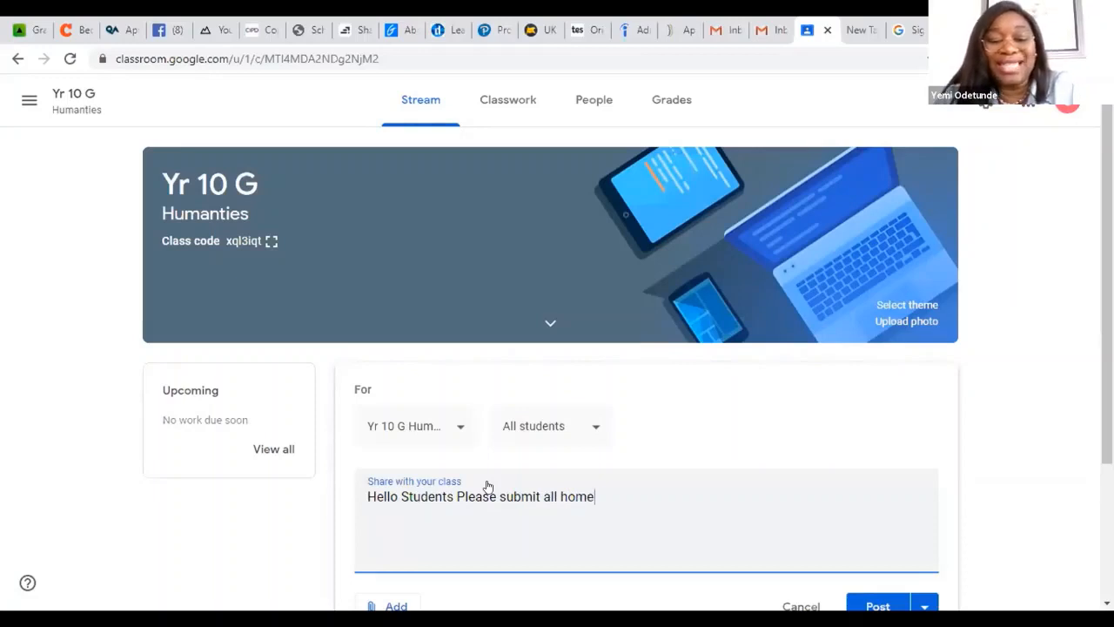
pyautogui.write('work')
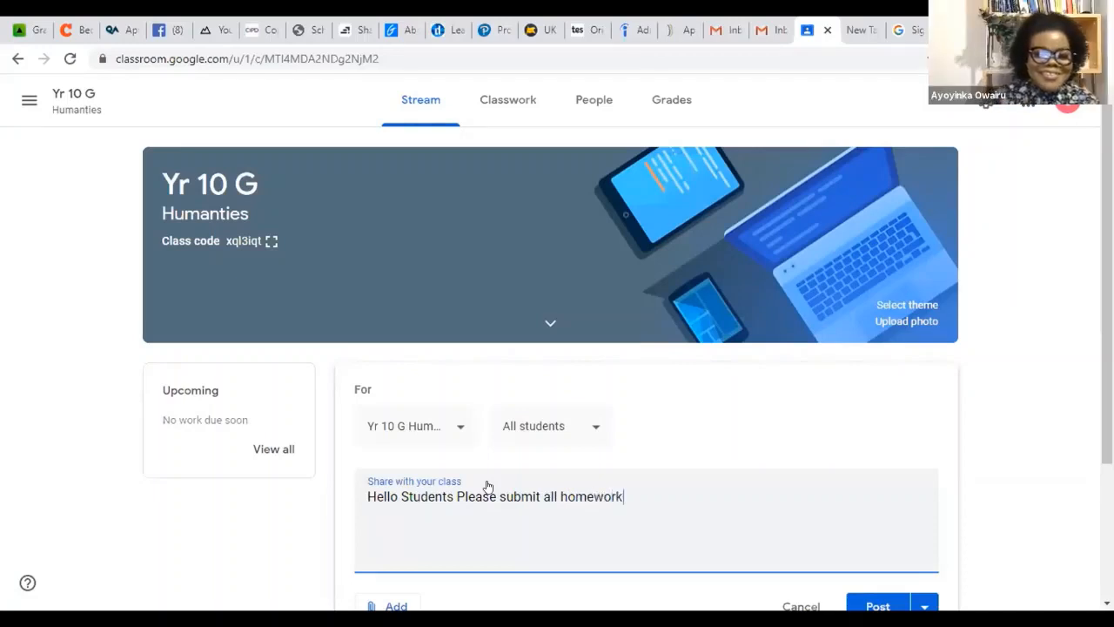
pyautogui.write(' sin')
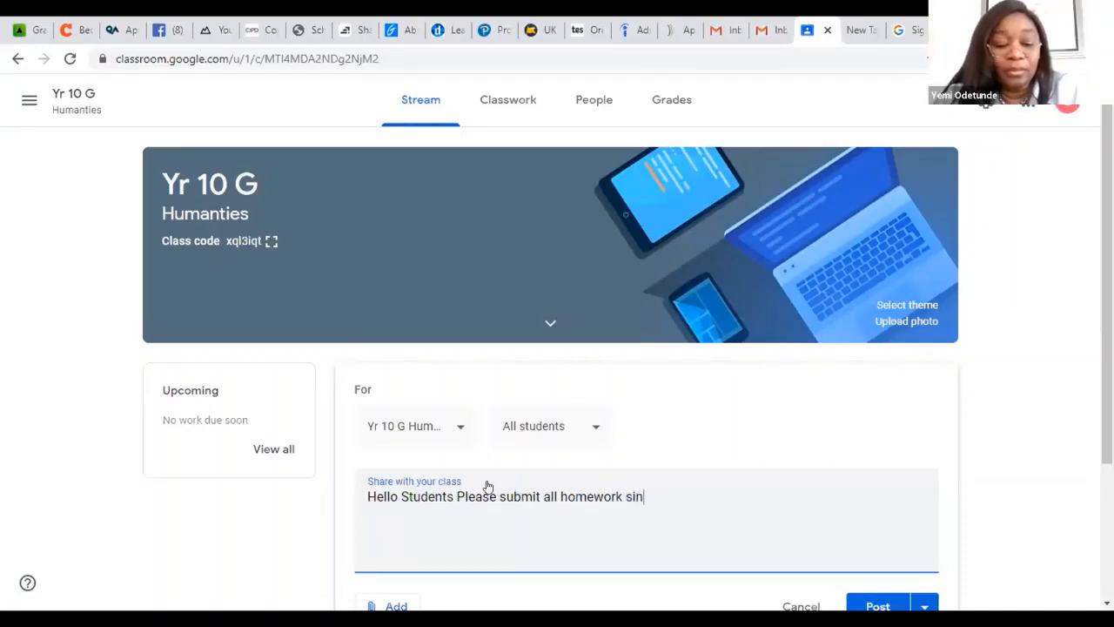
pyautogui.write('ce las')
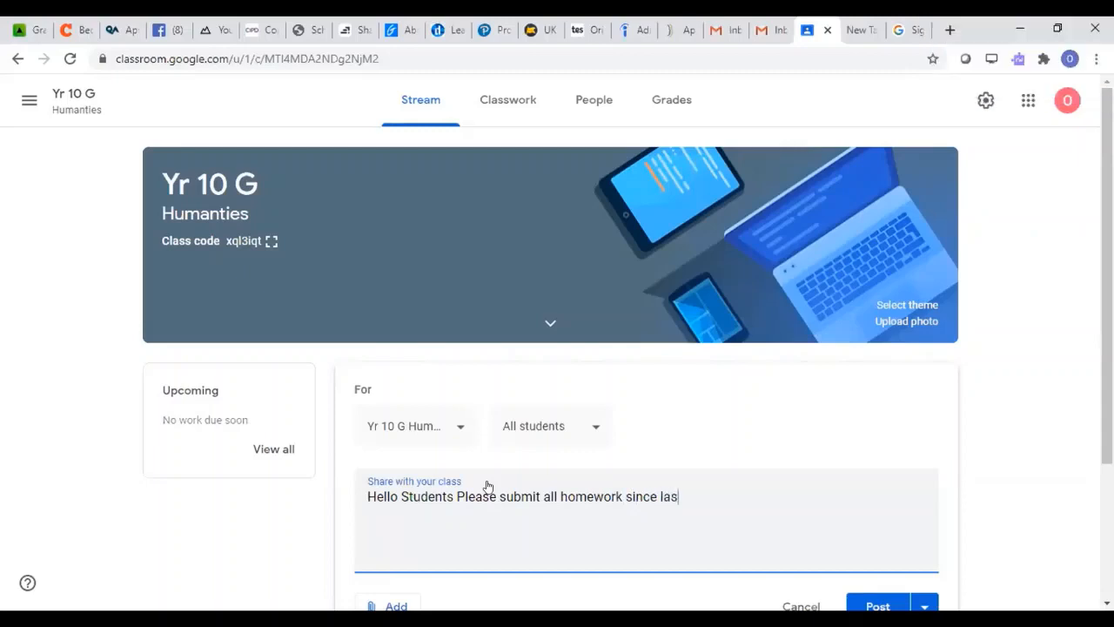
pyautogui.write('t week.')
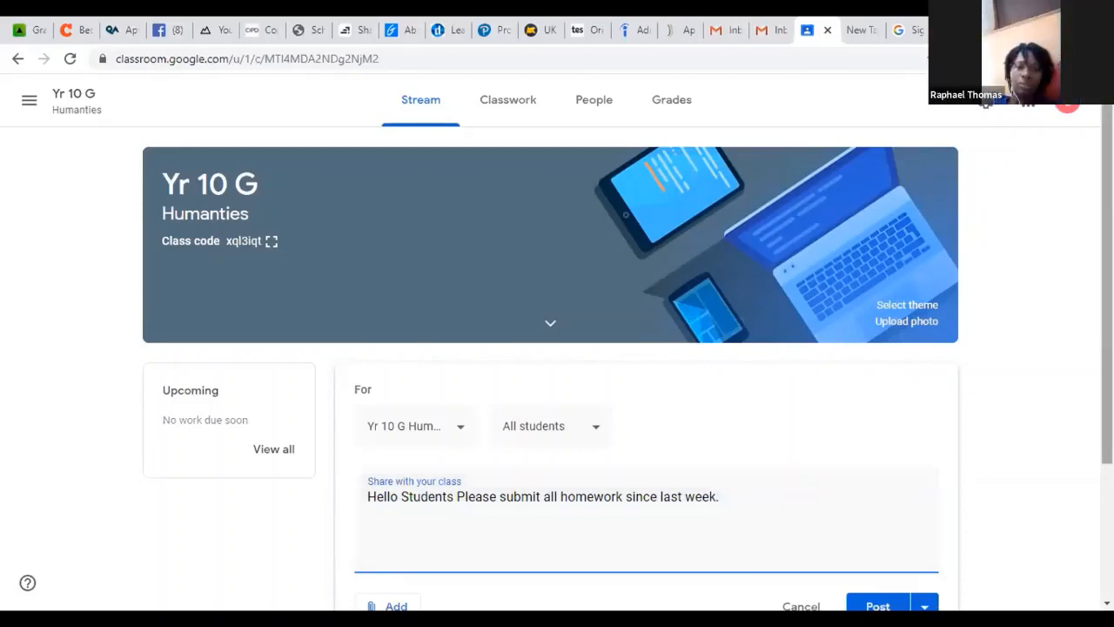
# Step: Schedule the announcement for Jul 6, 2020 at 8:00 AM instead of posting it immediately
pyautogui.scroll(-2, 557, 349)
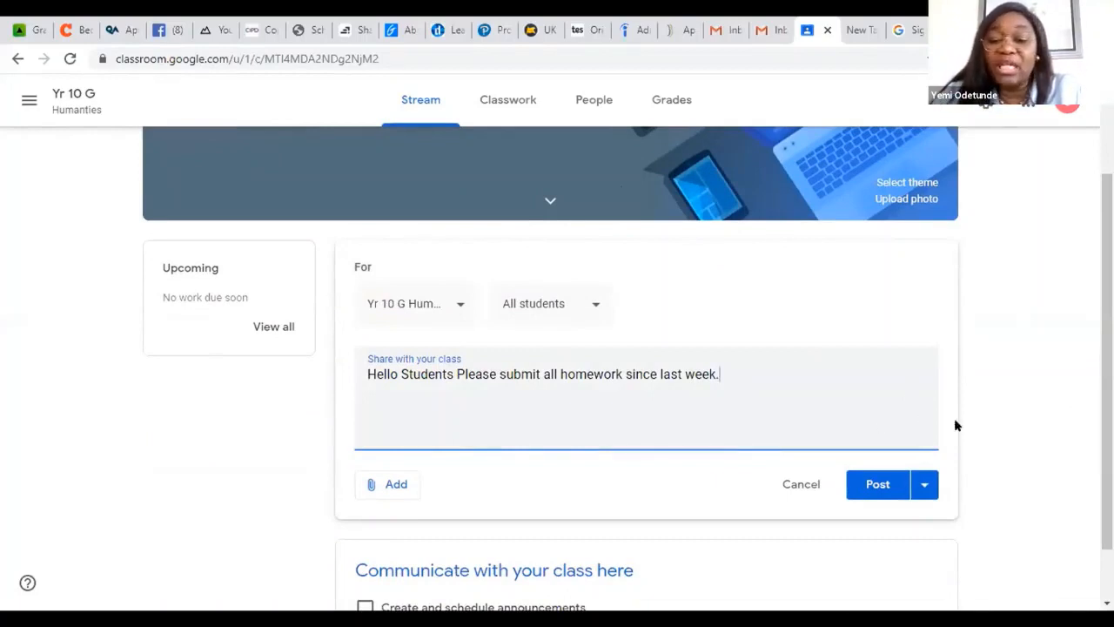
pyautogui.click(922, 485)
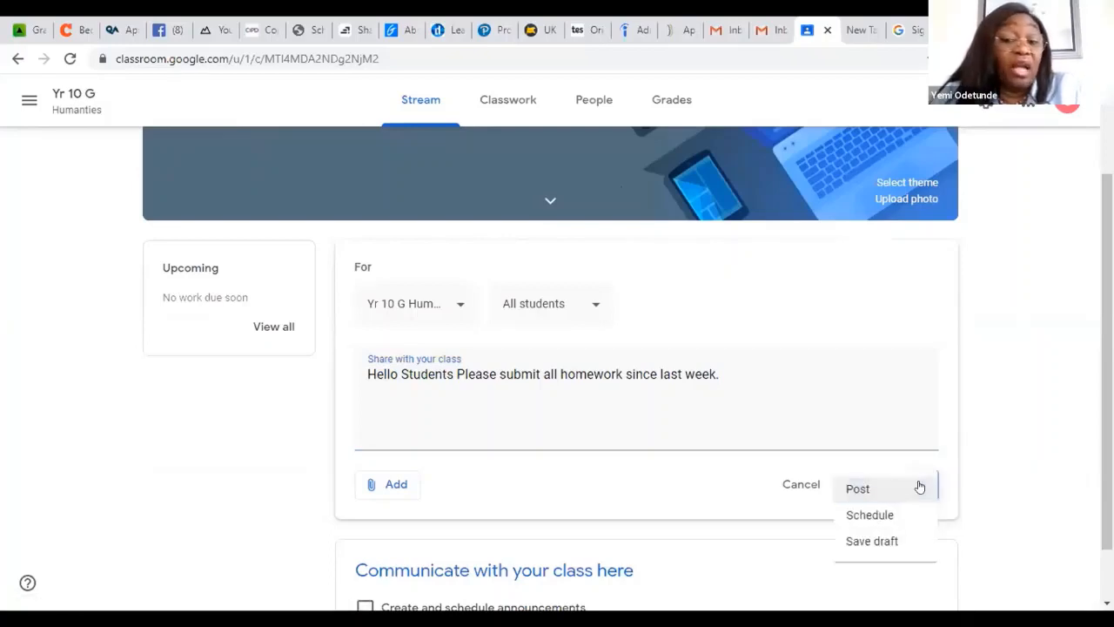
pyautogui.click(856, 517)
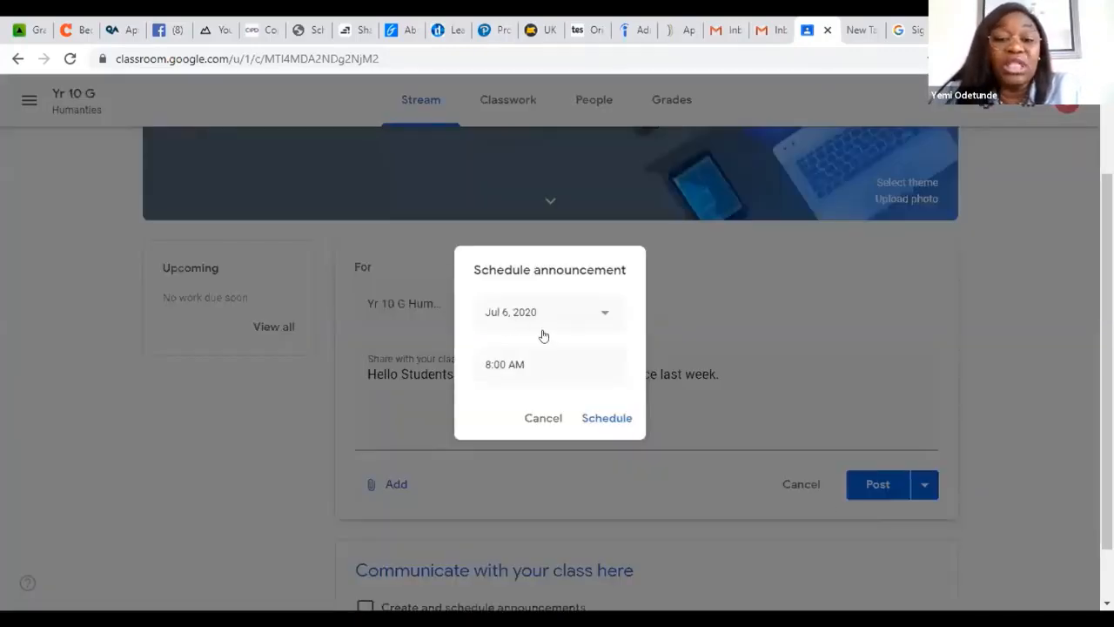
pyautogui.click(596, 418)
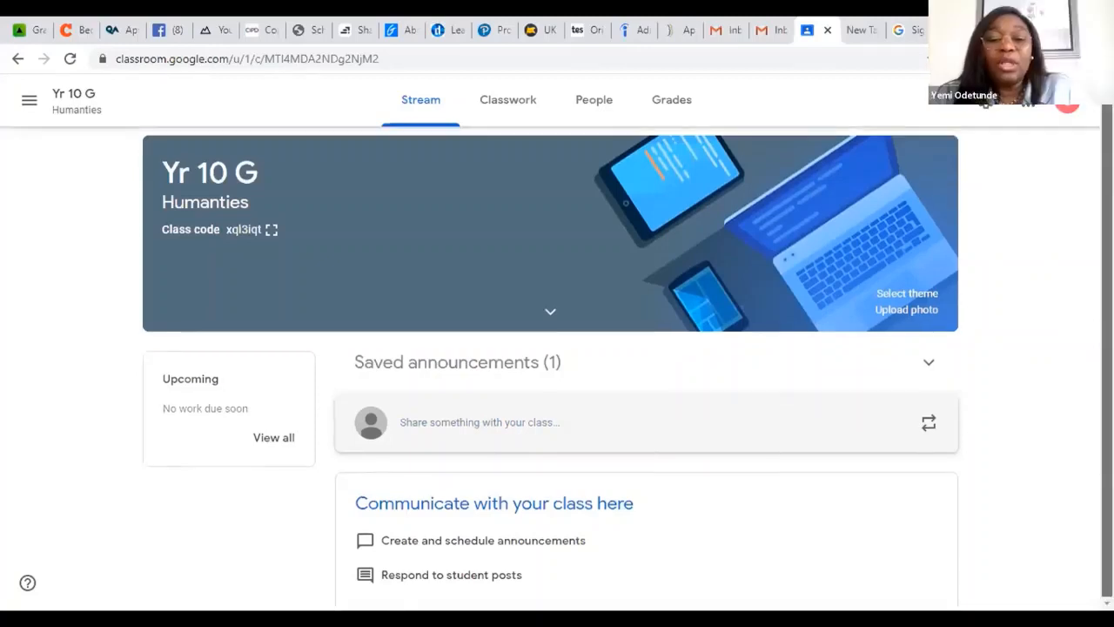
# Step: Open the Yr 12 Homeschooling class, dismiss the tip on customizing the Stream and look over its posts
pyautogui.scroll(-1, 557, 367)
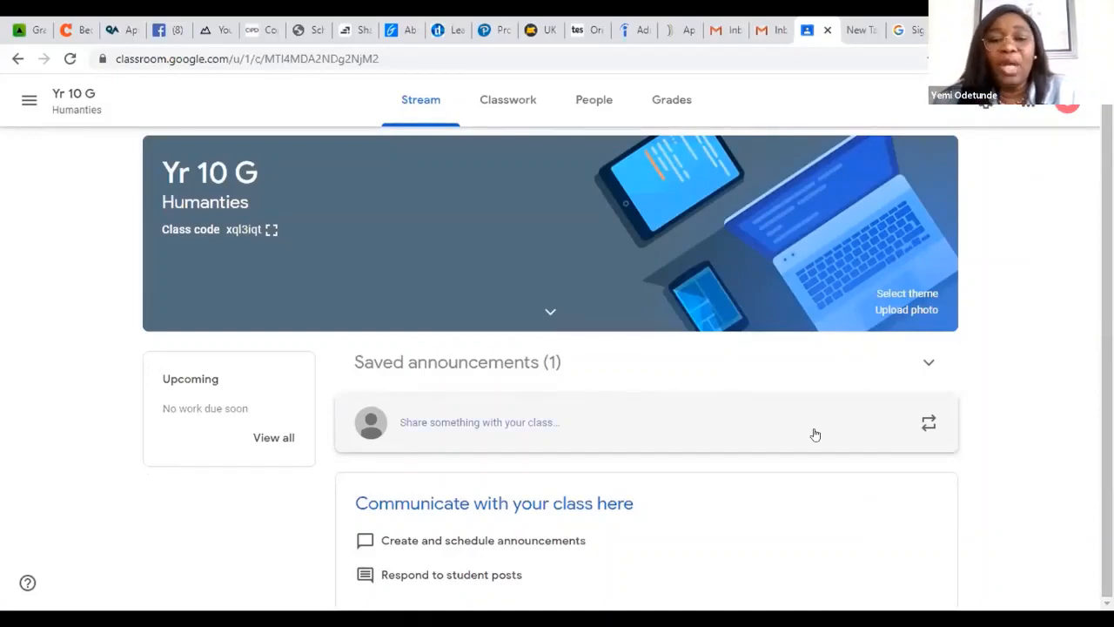
pyautogui.click(27, 102)
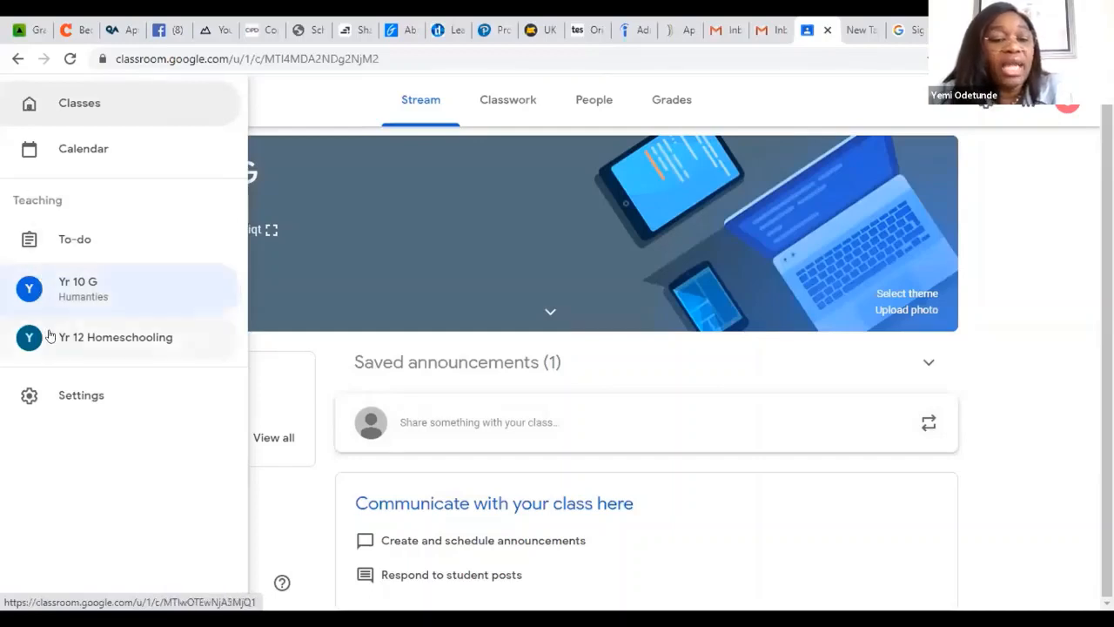
pyautogui.click(108, 341)
pyautogui.click(107, 338)
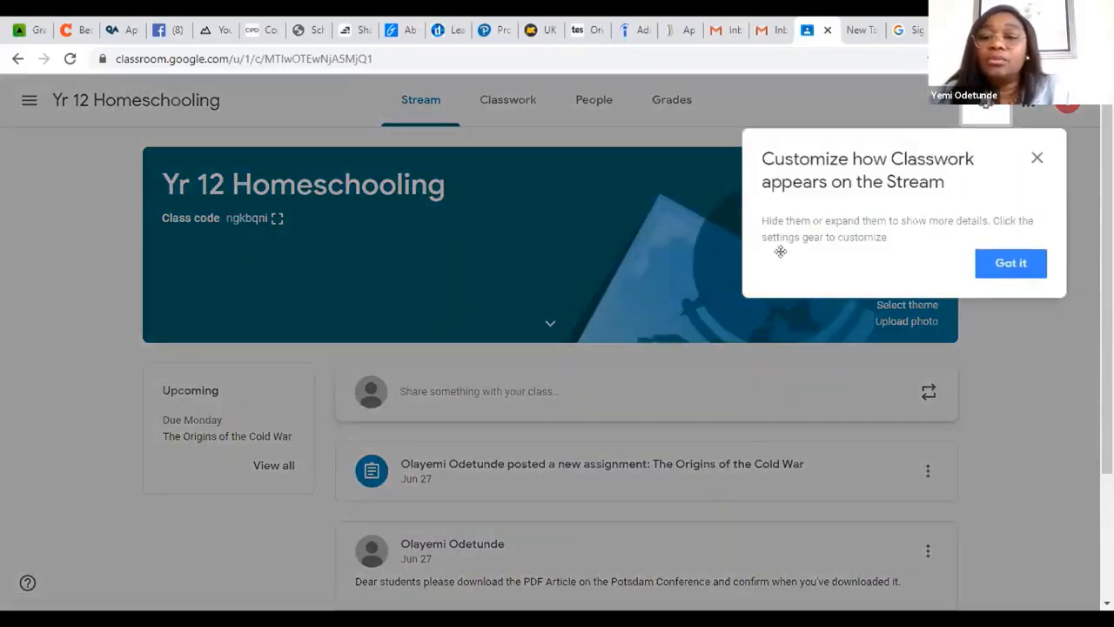
pyautogui.click(1032, 157)
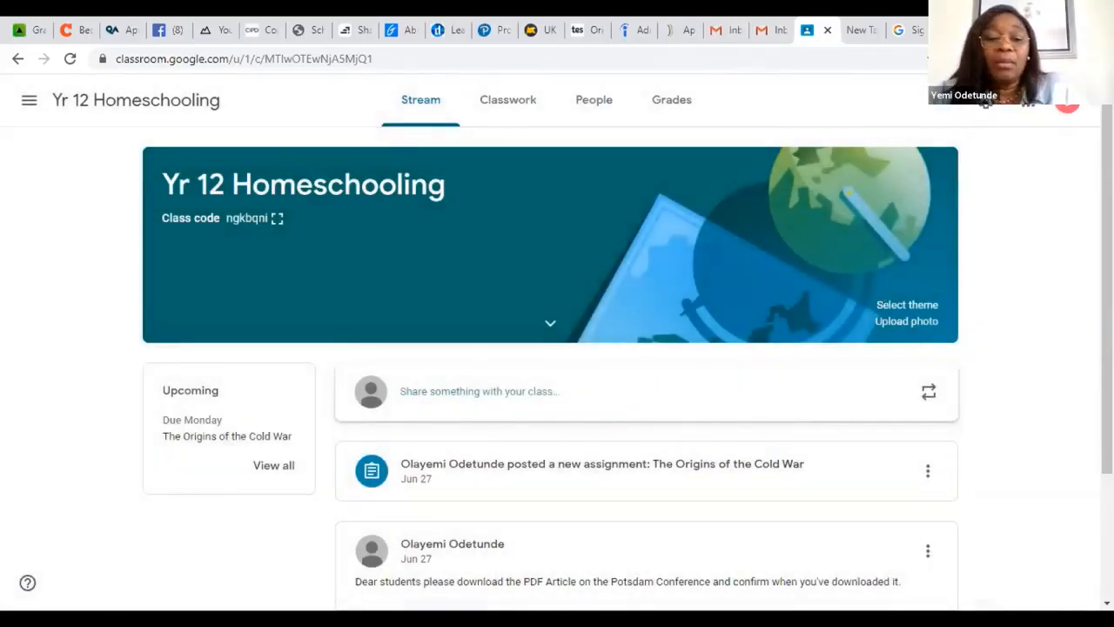
pyautogui.scroll(-1, 881, 301)
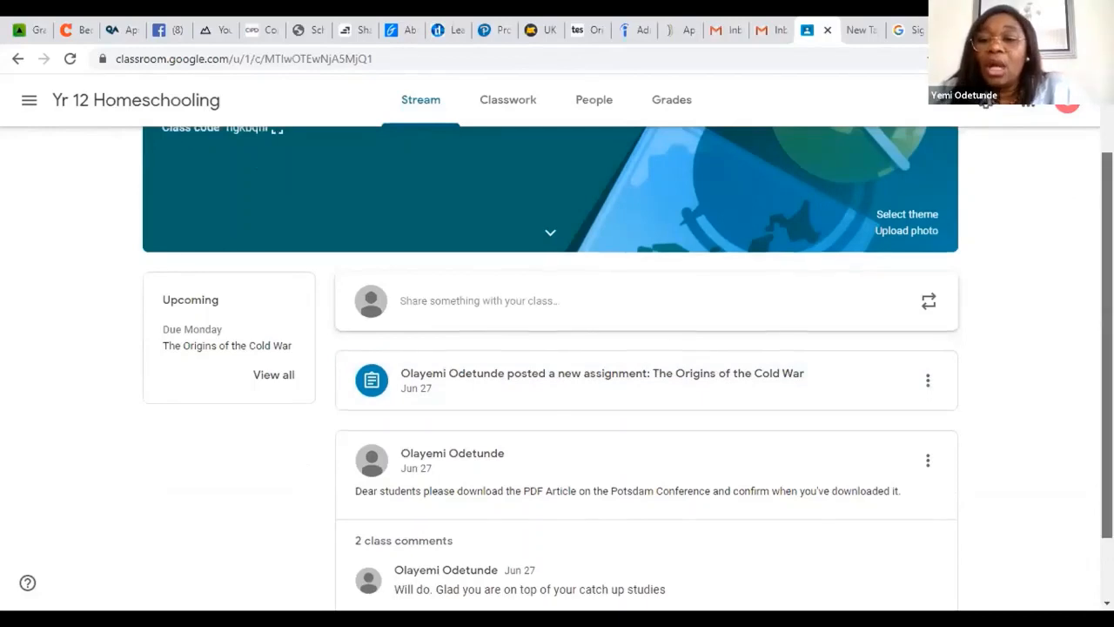
pyautogui.scroll(1, 550, 365)
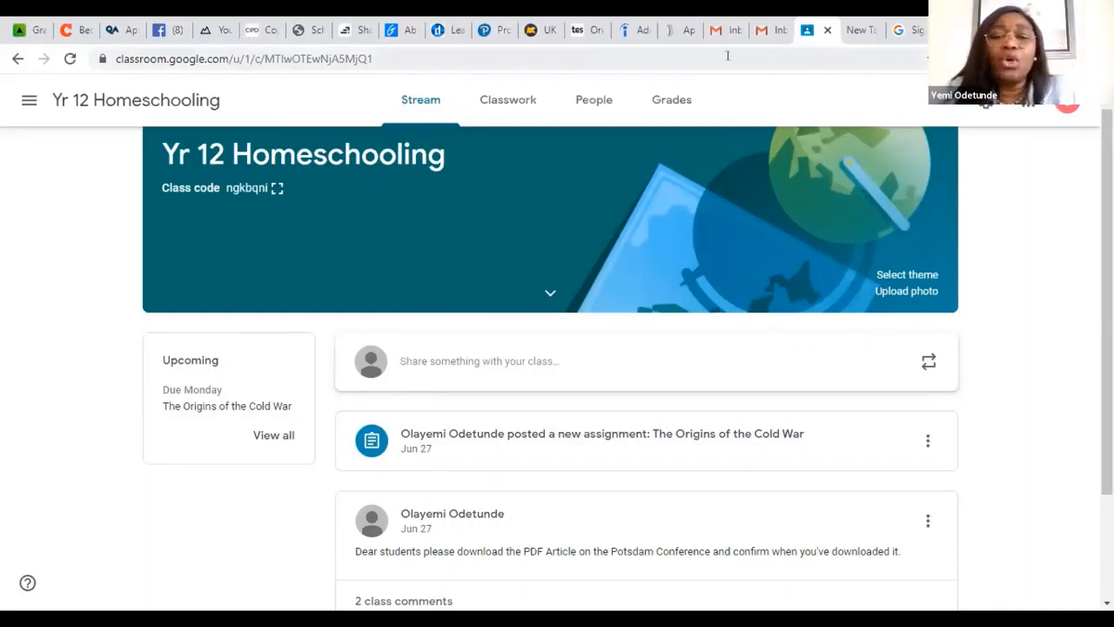
# Step: Dismiss the progress-tracking tip on the class's People page and invite a student using the suggested personal e-mail contact
pyautogui.click(583, 102)
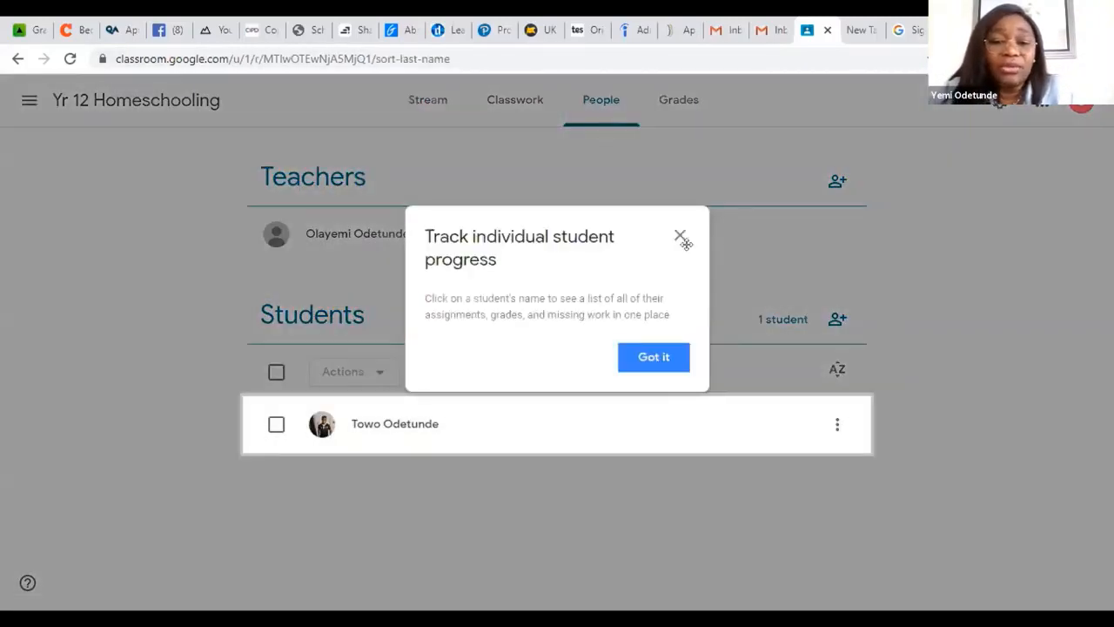
pyautogui.click(675, 236)
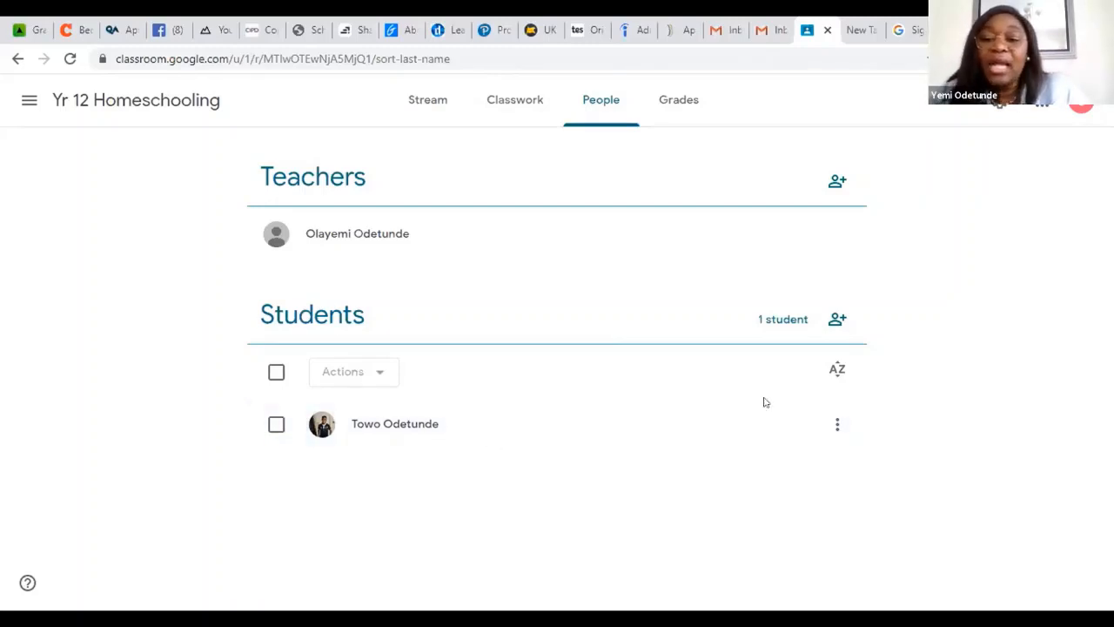
pyautogui.click(831, 321)
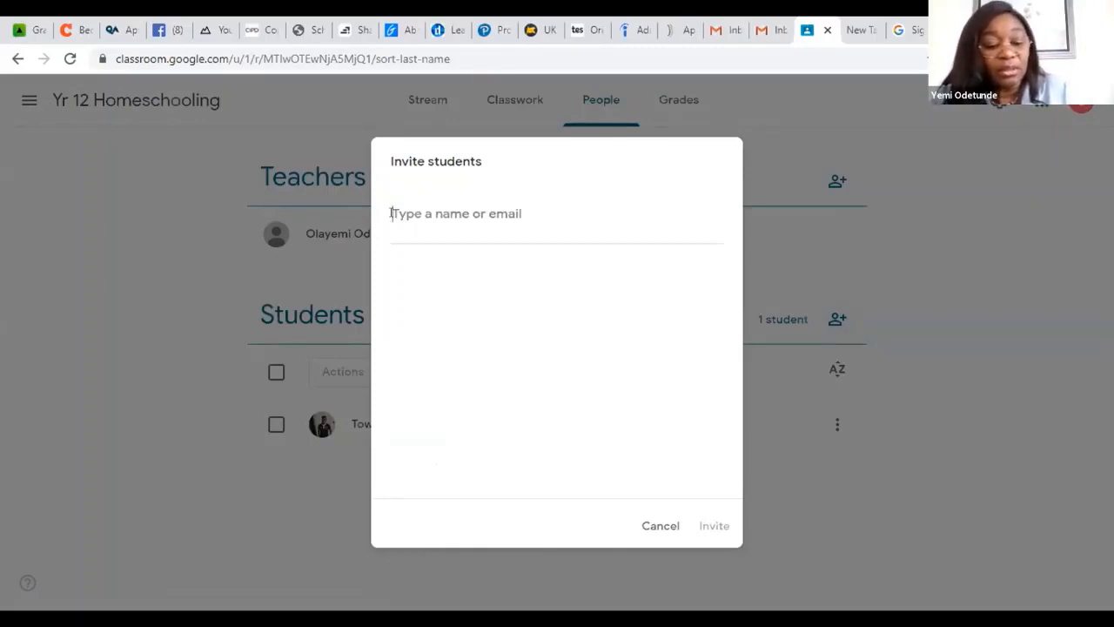
pyautogui.write('t')
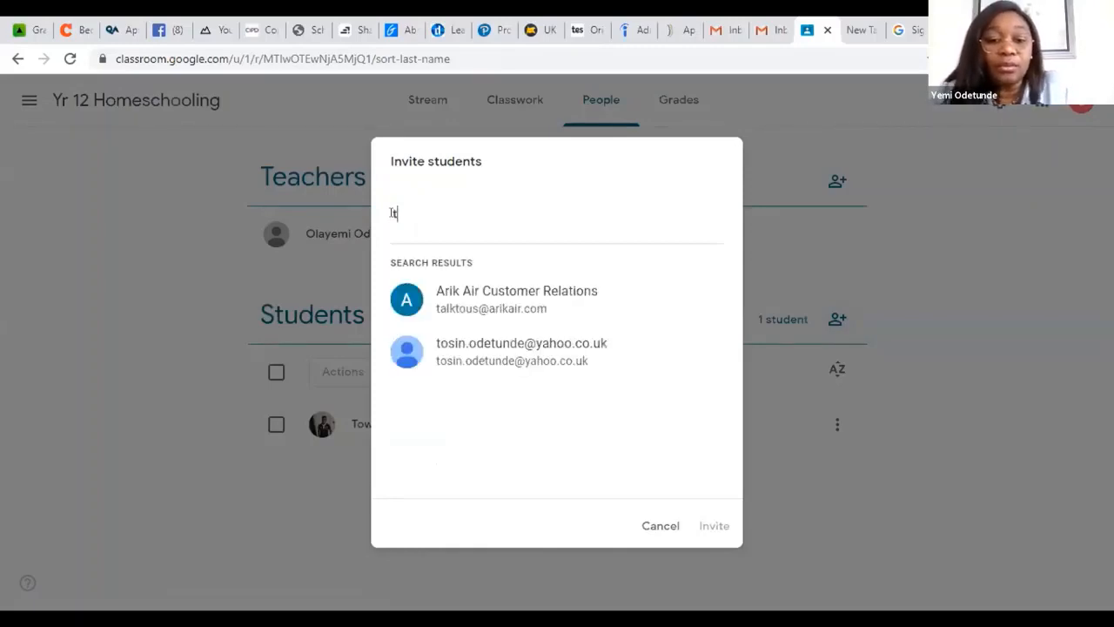
pyautogui.click(473, 355)
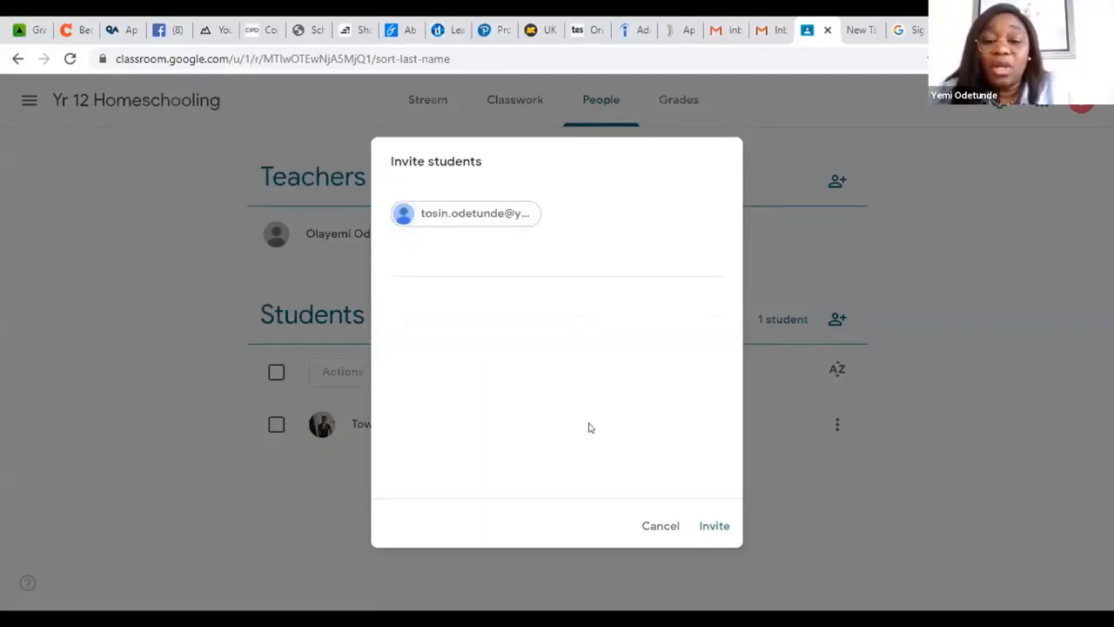
pyautogui.click(707, 526)
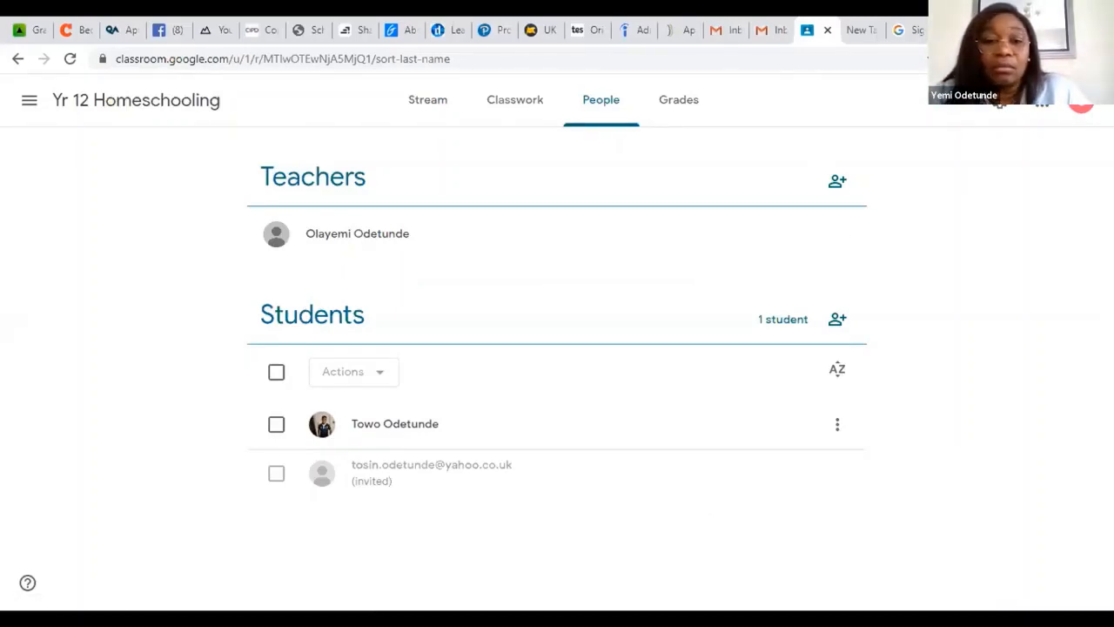
# Step: Return to the Yr 12 Homeschooling Stream to review its posts, and start a new assignment in the class's Classwork
pyautogui.click(126, 104)
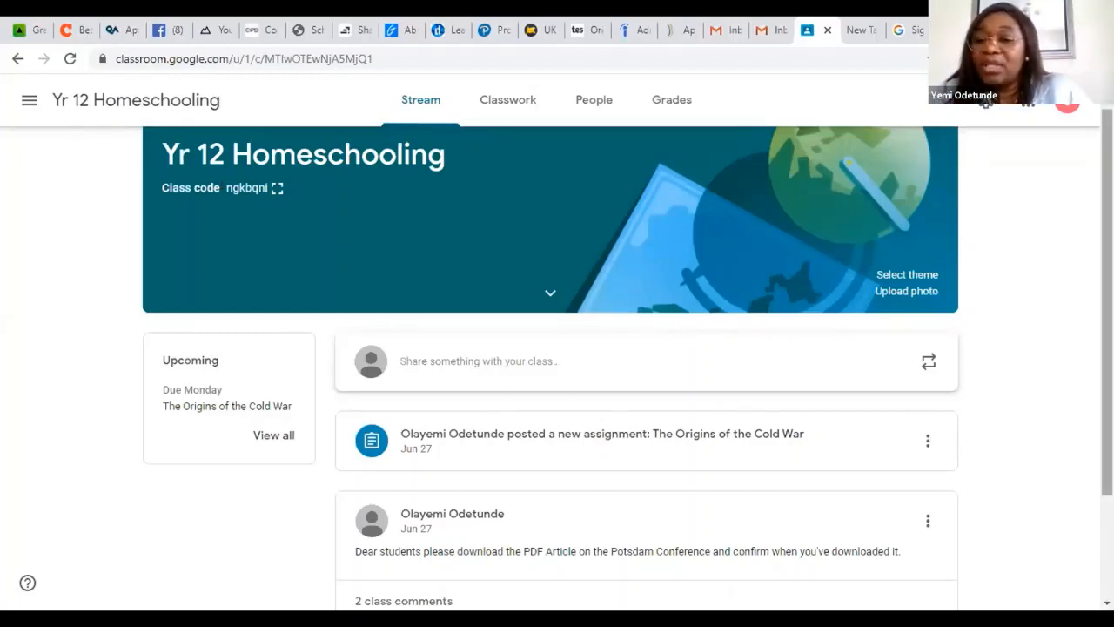
pyautogui.scroll(-2, 1058, 273)
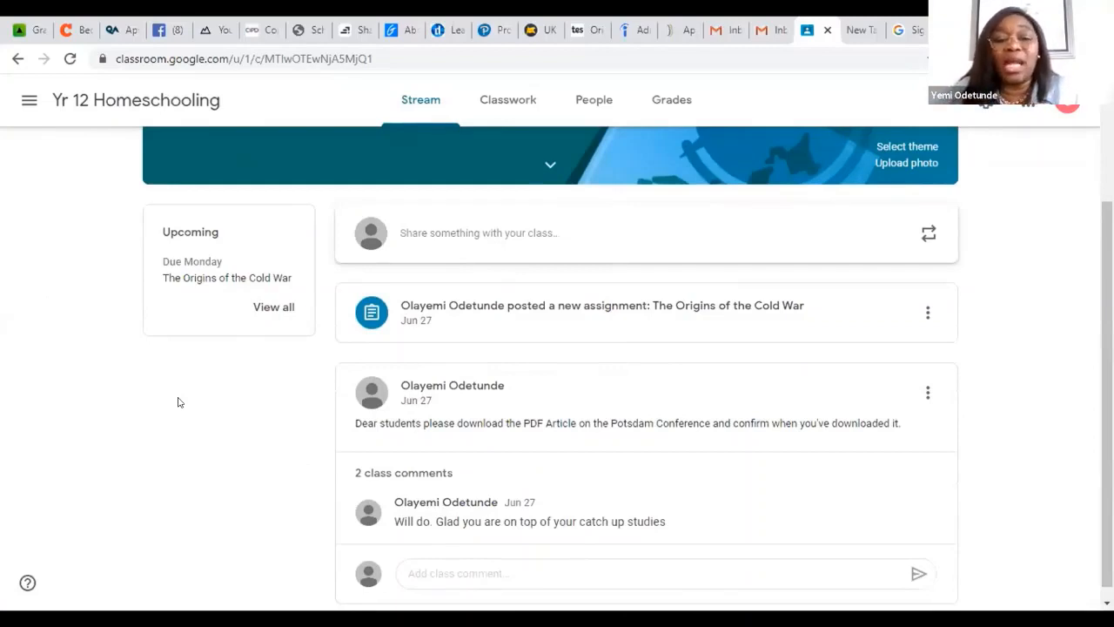
pyautogui.click(502, 101)
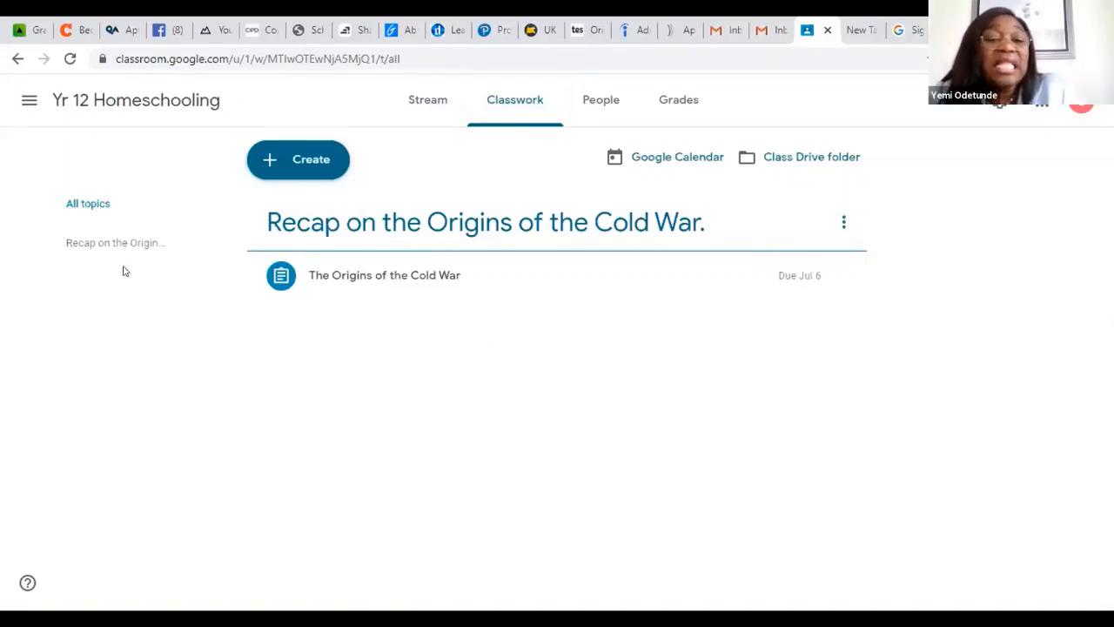
pyautogui.click(268, 166)
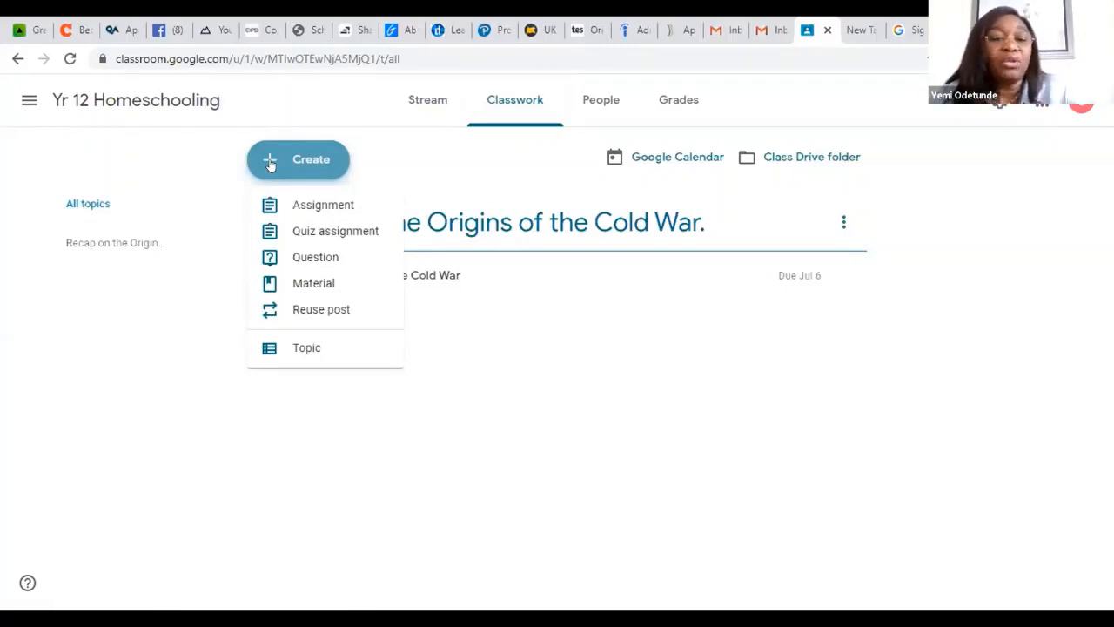
pyautogui.click(320, 205)
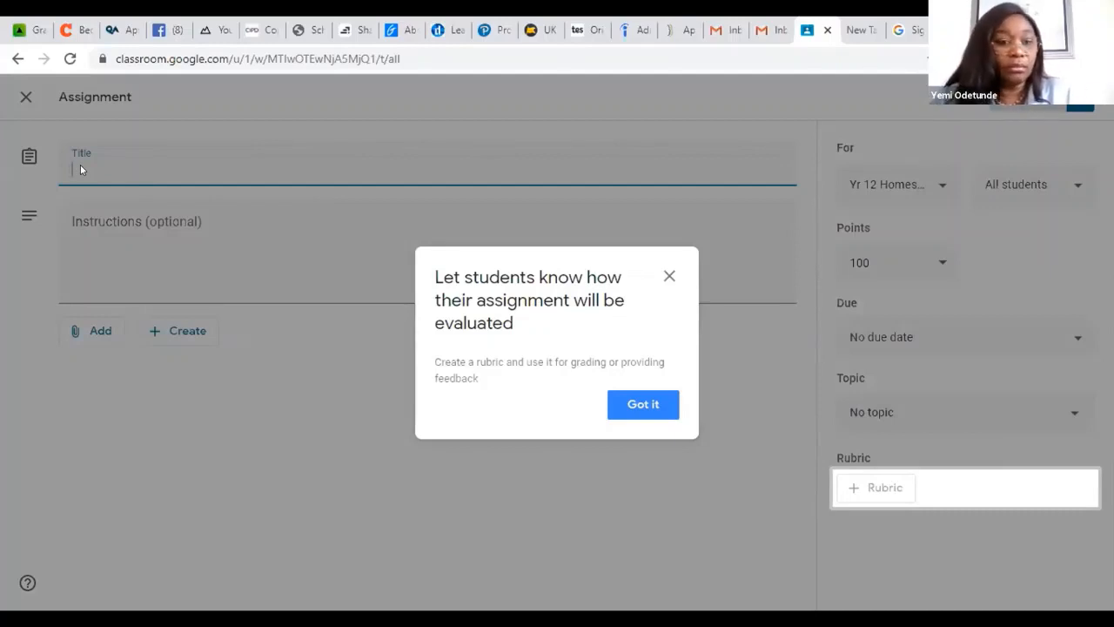
# Step: Enter "The russiam Revolution" as the new assignment's title
pyautogui.write('The ')
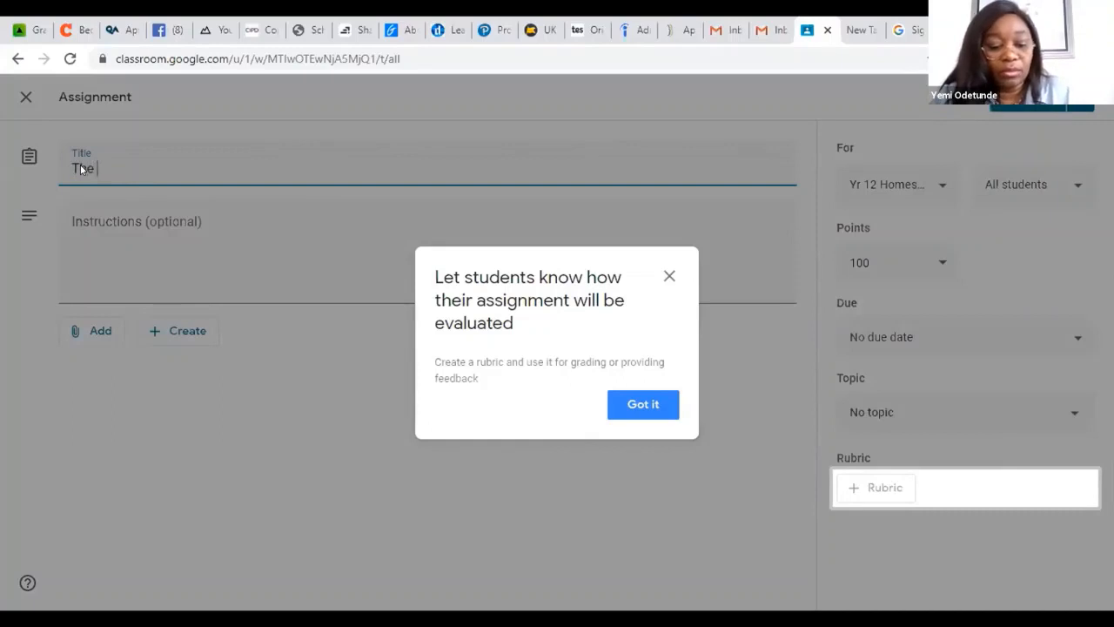
pyautogui.write('russia')
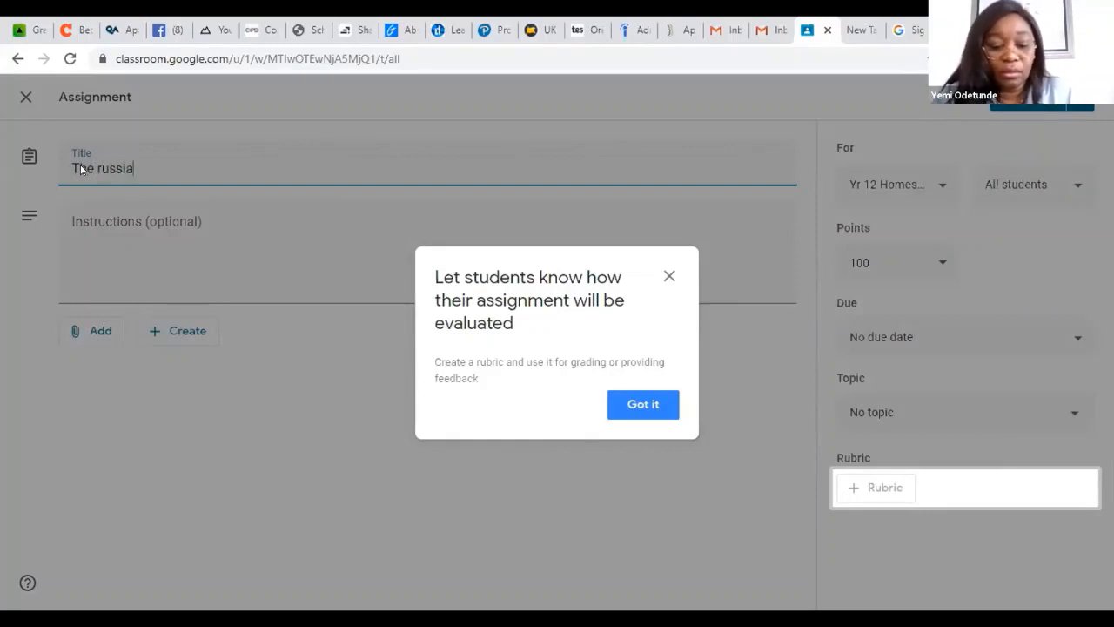
pyautogui.write('m Rev')
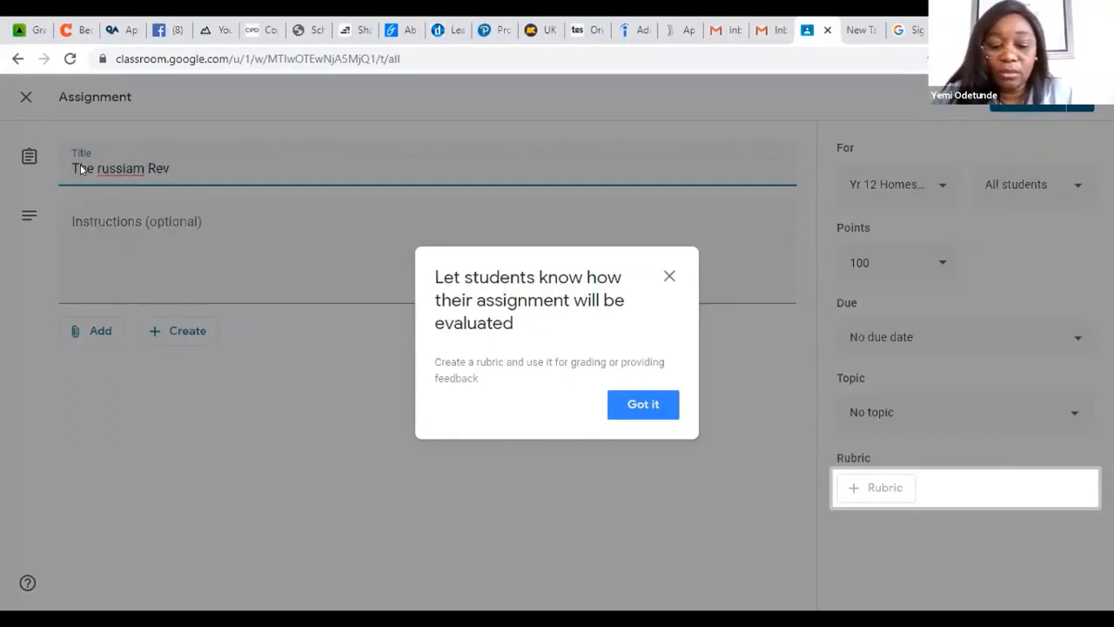
pyautogui.write('olution')
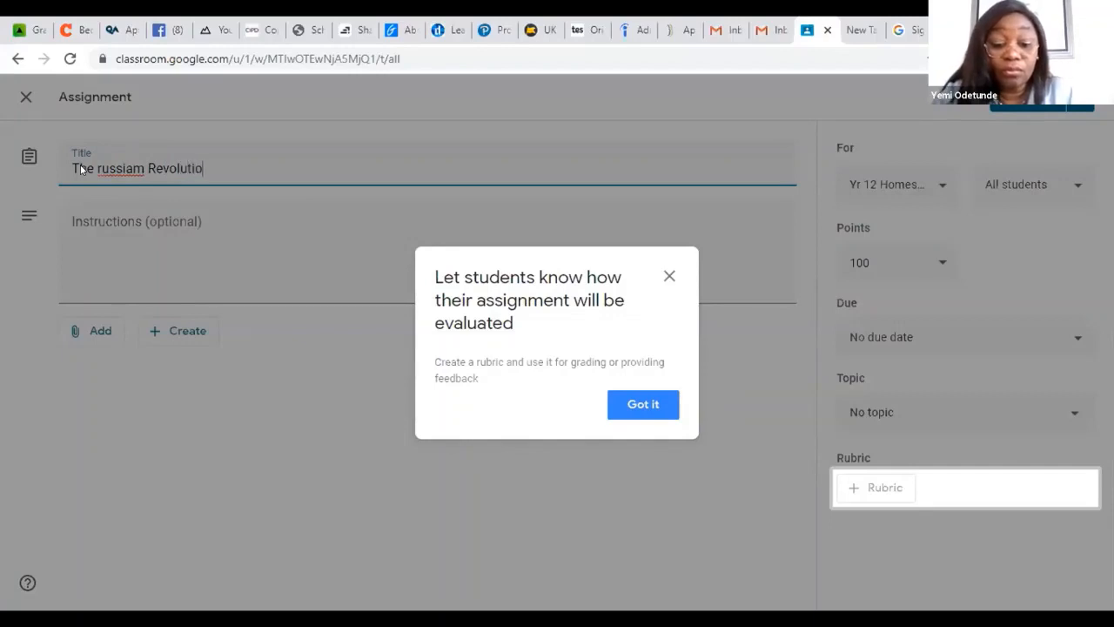